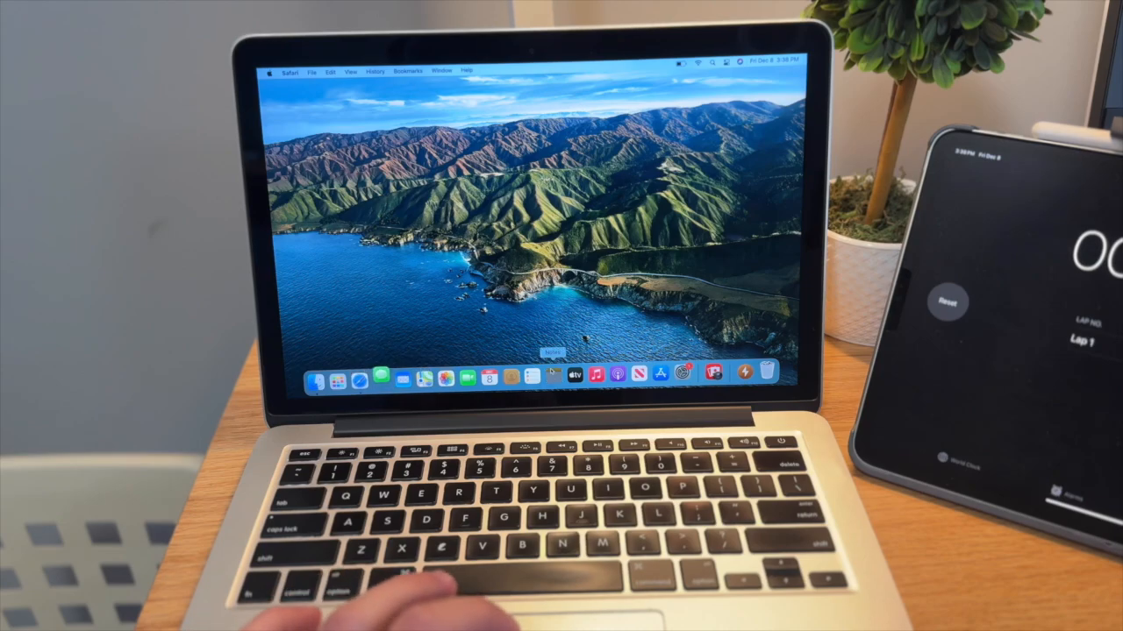
Launch Safari from the Dock, visit Google and Gmail, then launch Messages.
{"action": "left_click", "coordinate": [551, 377]}
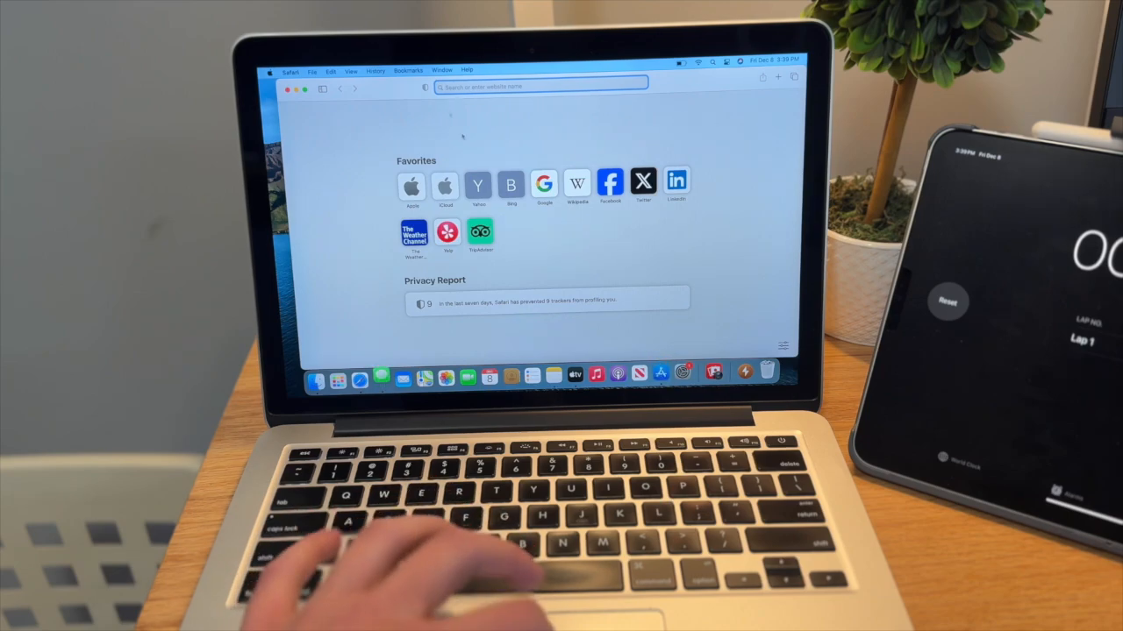
{"action": "key", "text": "Return"}
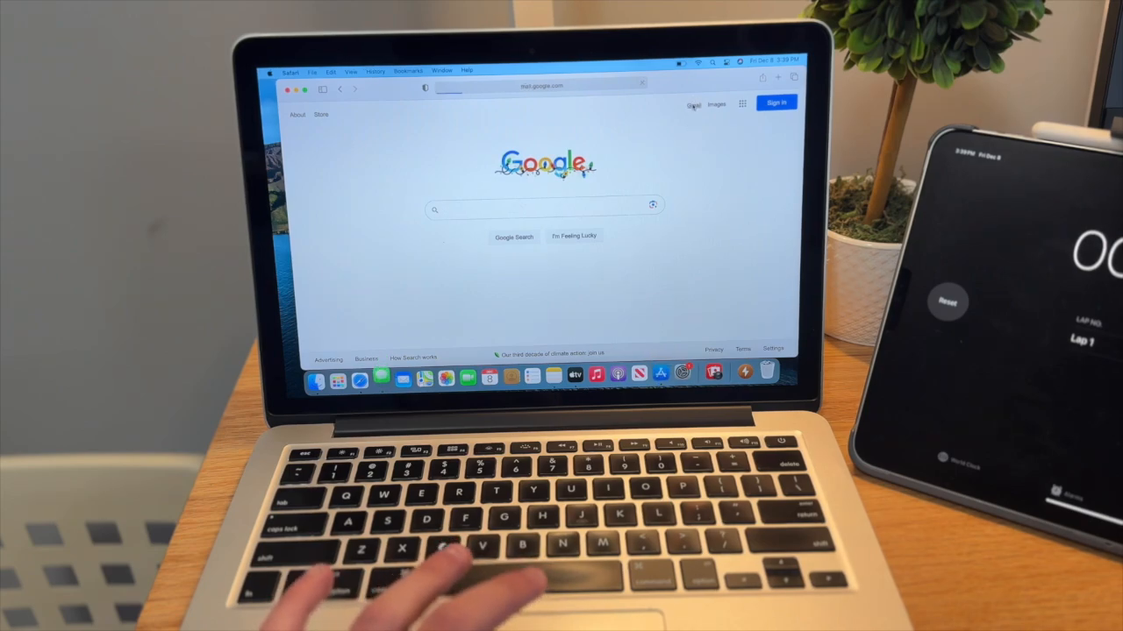
{"action": "key", "text": "Return"}
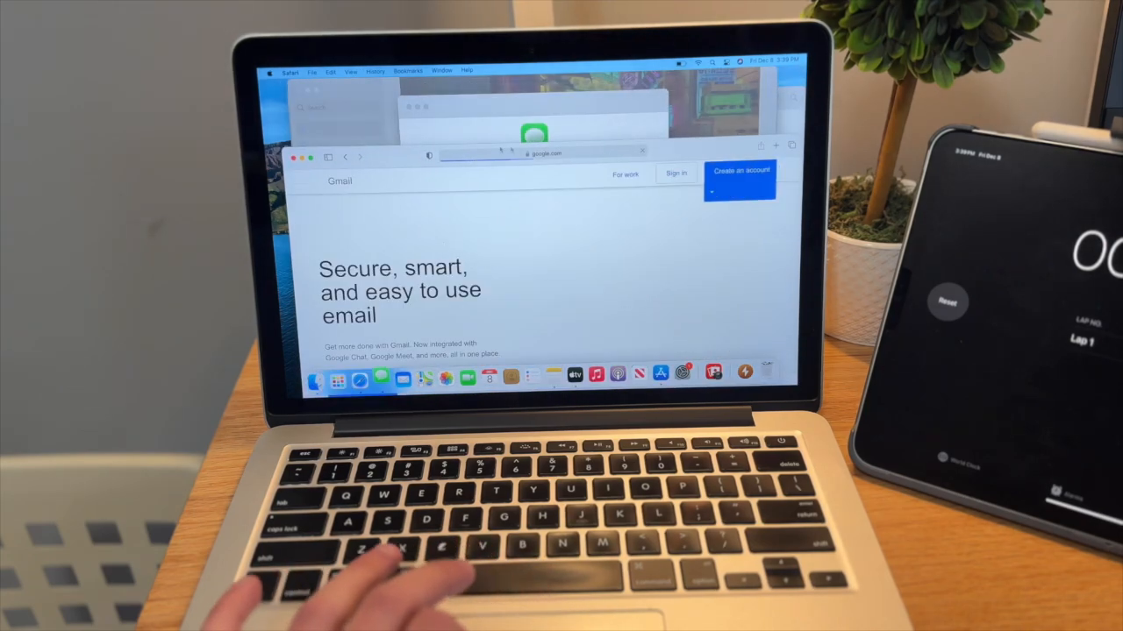
{"action": "left_click", "coordinate": [476, 118]}
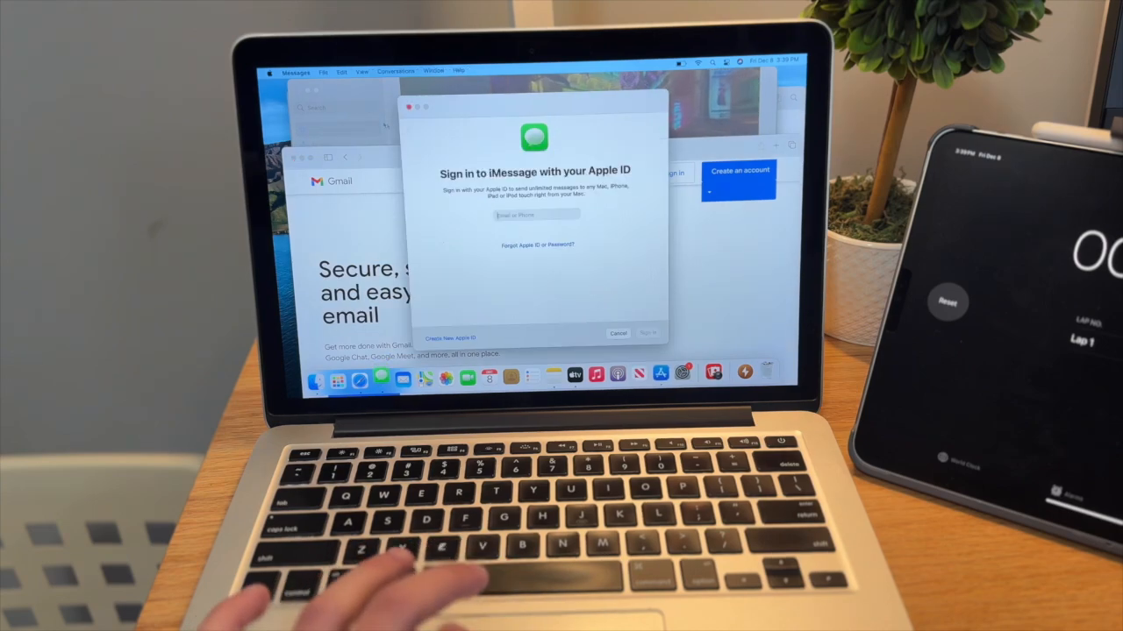
Switch to the App Store, browse the macOS Sonoma page and Create section, then quit it.
{"action": "key", "text": "super+Tab"}
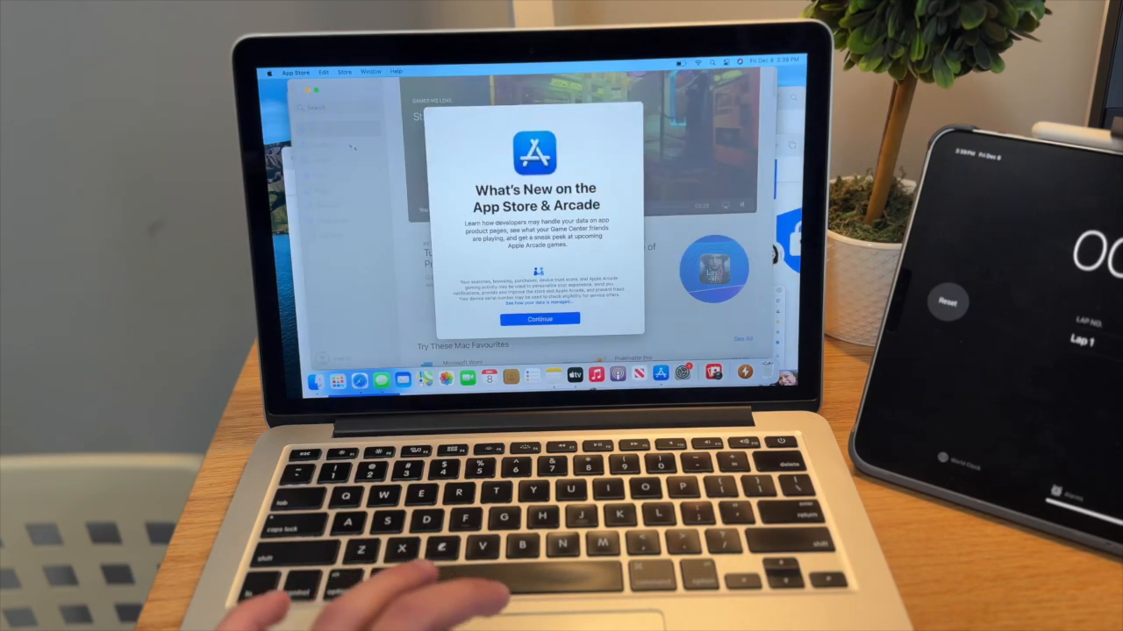
{"action": "left_click", "coordinate": [541, 318]}
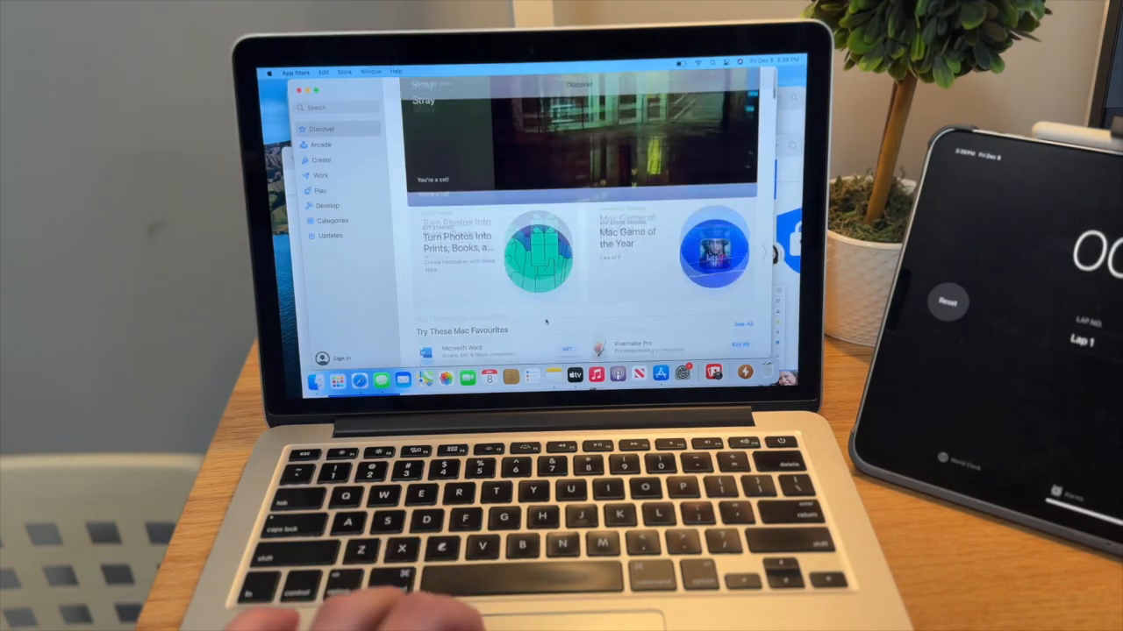
{"action": "scroll", "coordinate": [544, 263], "scroll_direction": "down", "scroll_amount": 10}
{"action": "scroll", "coordinate": [545, 322], "scroll_direction": "down", "scroll_amount": 8}
{"action": "scroll", "coordinate": [545, 322], "scroll_direction": "down", "scroll_amount": 8}
{"action": "scroll", "coordinate": [546, 322], "scroll_direction": "down", "scroll_amount": 8}
{"action": "scroll", "coordinate": [546, 322], "scroll_direction": "down", "scroll_amount": 5}
{"action": "scroll", "coordinate": [546, 322], "scroll_direction": "down", "scroll_amount": 8}
{"action": "scroll", "coordinate": [545, 322], "scroll_direction": "down", "scroll_amount": 8}
{"action": "scroll", "coordinate": [546, 322], "scroll_direction": "down", "scroll_amount": 5}
{"action": "left_click", "coordinate": [447, 221]}
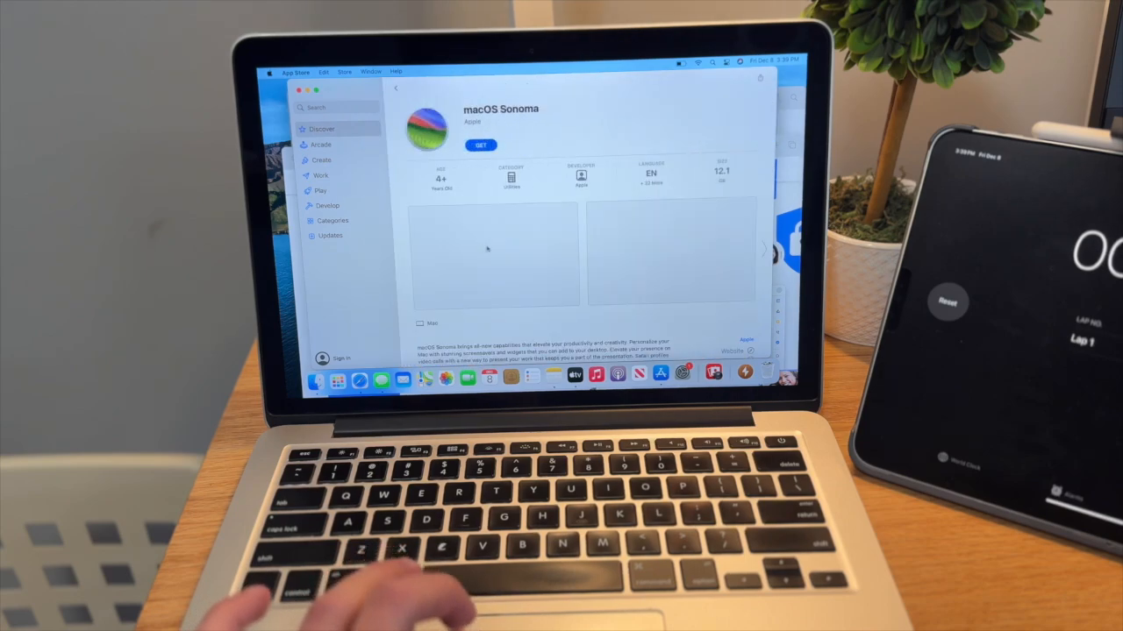
{"action": "key", "text": "super+bracketleft"}
{"action": "left_click", "coordinate": [321, 160]}
{"action": "key", "text": "super+q"}
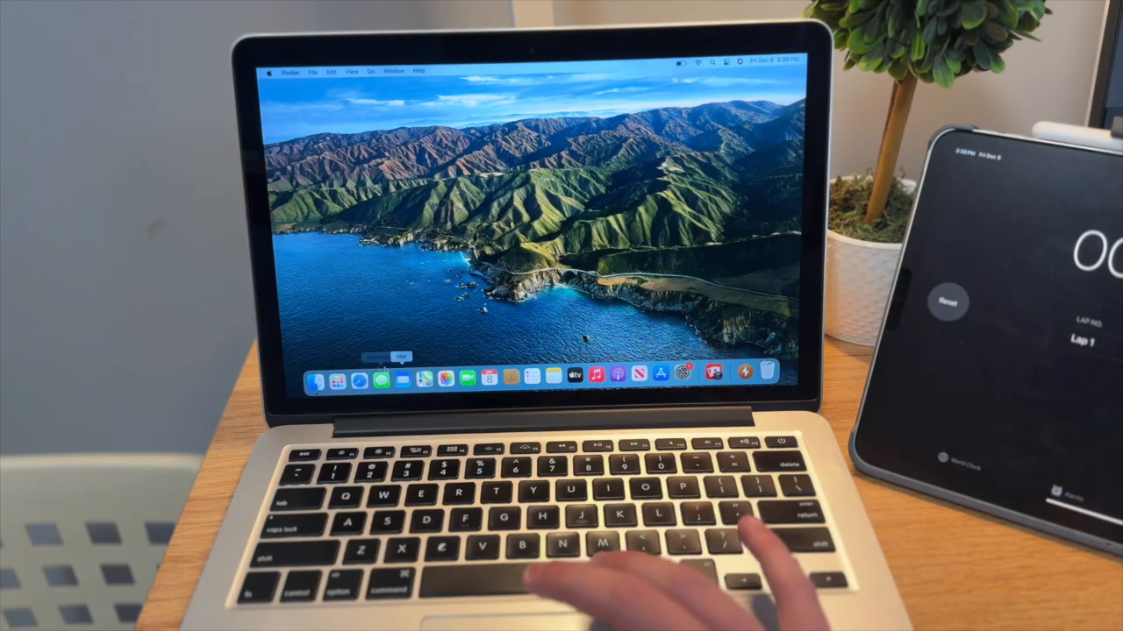
Copy the typed Christmas sentence and paste a second copy on a new line below it.
{"action": "left_click", "coordinate": [357, 379]}
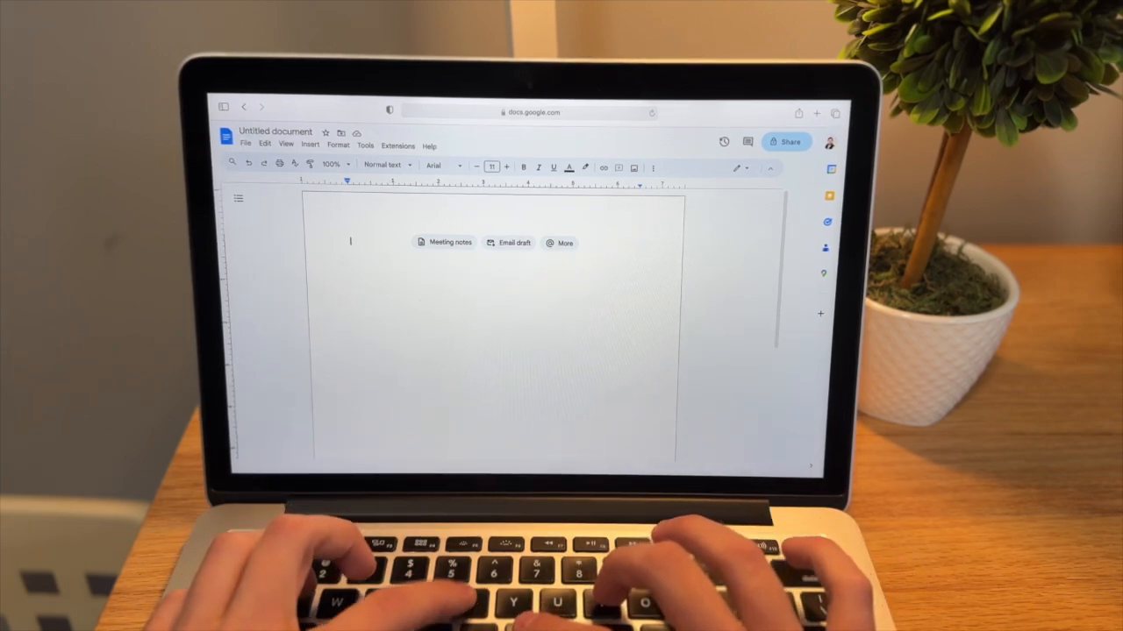
{"action": "type", "text": "The "}
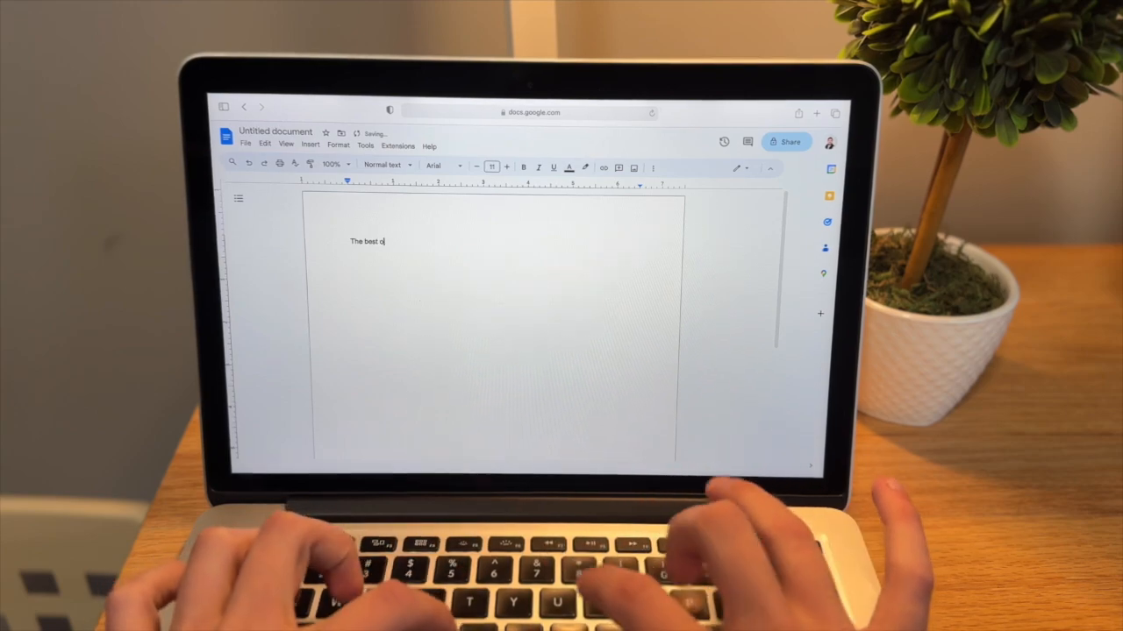
{"action": "type", "text": "best time of the year is christmas time because that's when we remember all that jesus has done for us."}
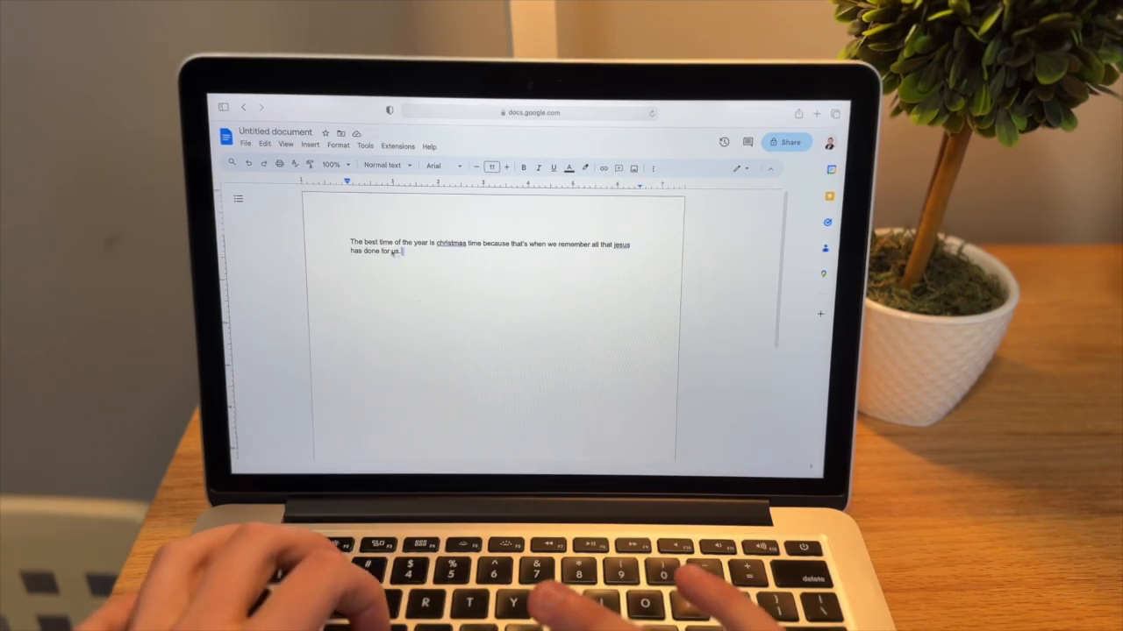
{"action": "key", "text": "super+a"}
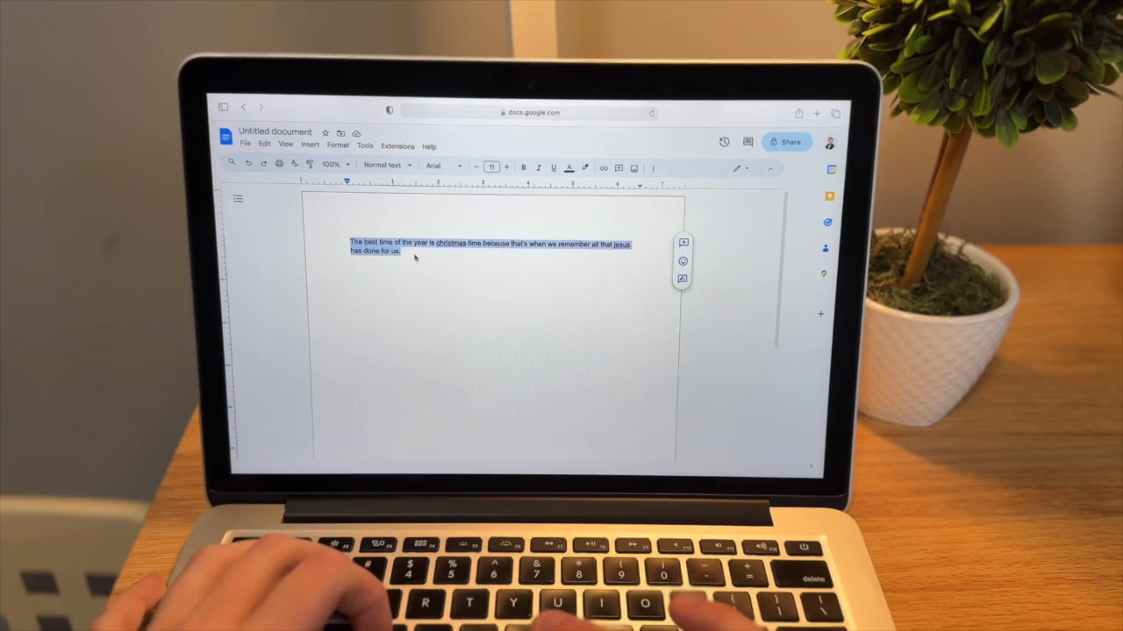
{"action": "key", "text": "super+c"}
{"action": "key", "text": "Right"}
{"action": "key", "text": "Return"}
{"action": "key", "text": "super+v"}
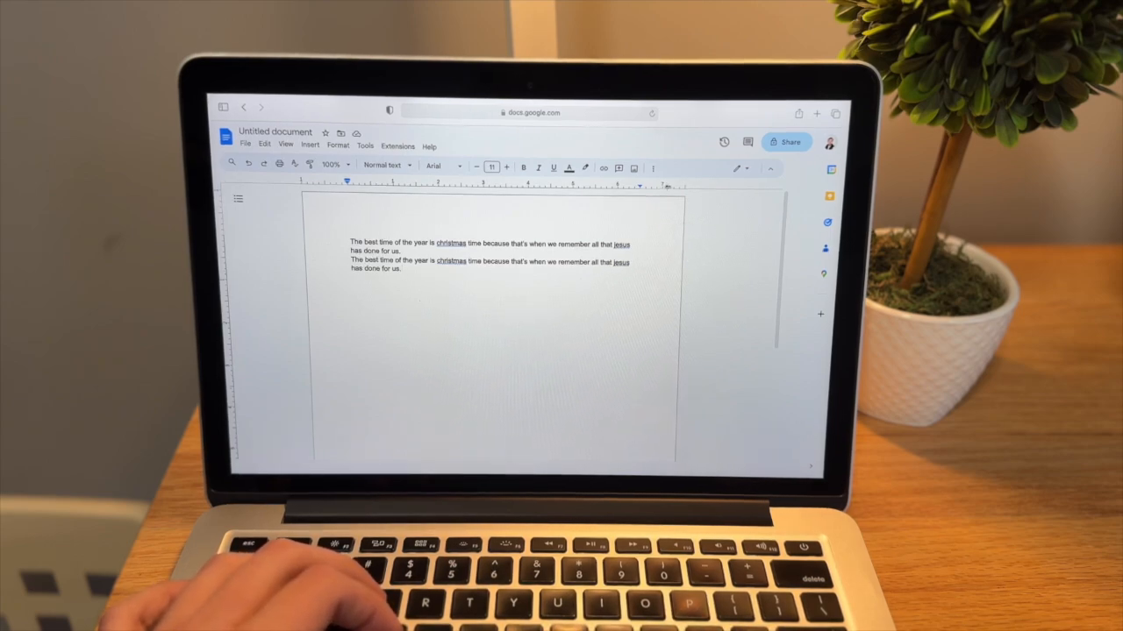
Open new tabs for the Apple Mac page, Facebook, X and Tripadvisor from Favorites.
{"action": "key", "text": "super+t"}
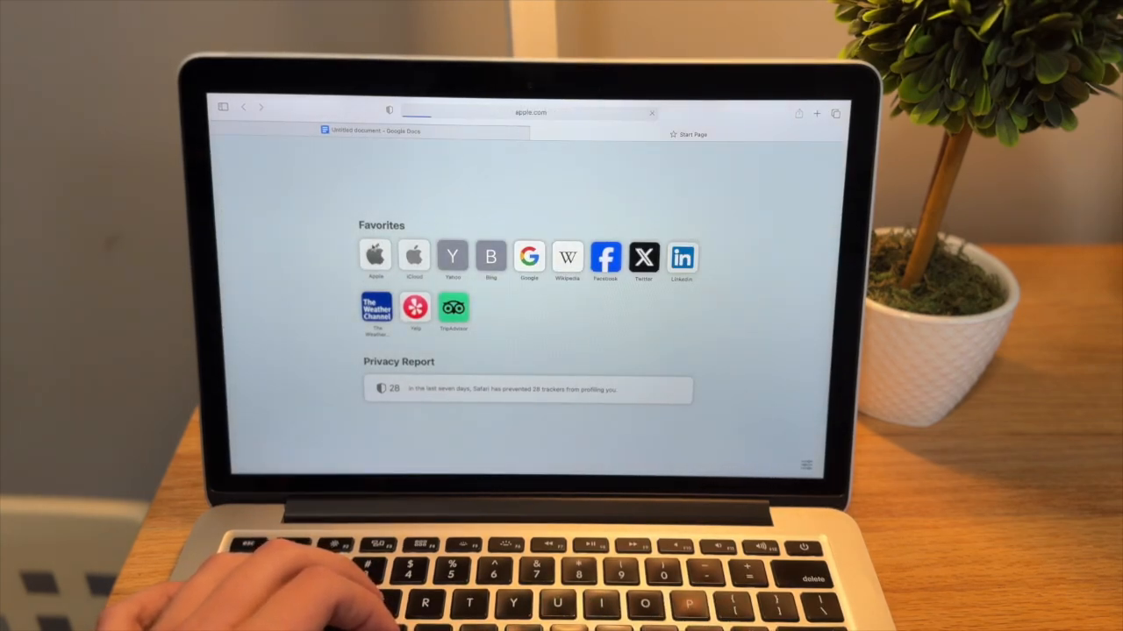
{"action": "scroll", "coordinate": [442, 327], "scroll_direction": "down", "scroll_amount": 10}
{"action": "scroll", "coordinate": [443, 326], "scroll_direction": "up", "scroll_amount": 8}
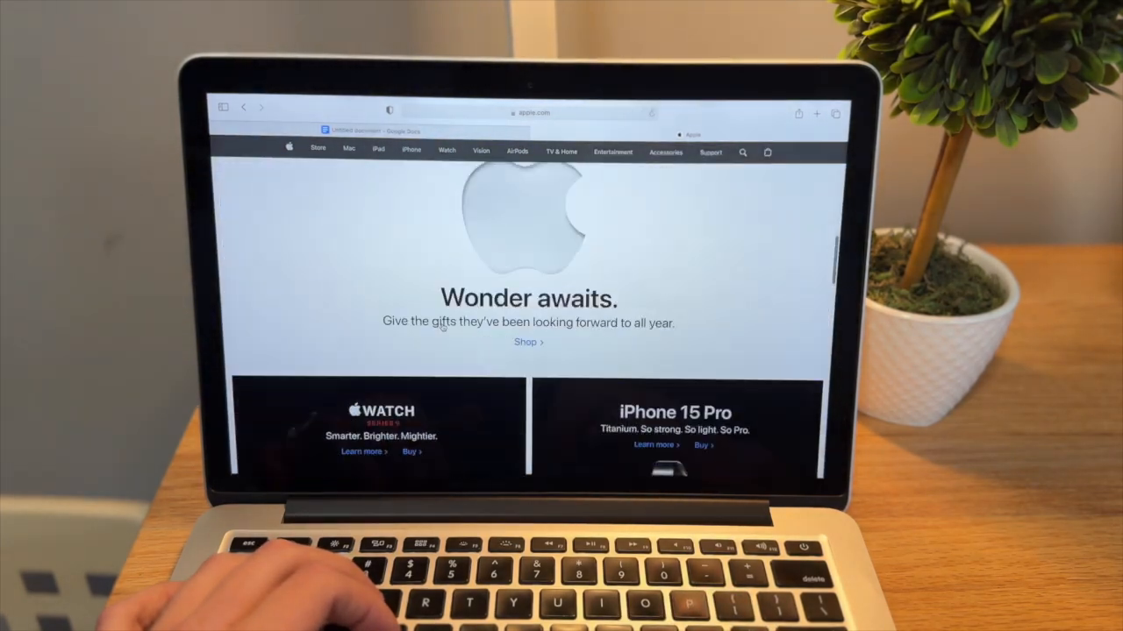
{"action": "scroll", "coordinate": [443, 326], "scroll_direction": "up", "scroll_amount": 4}
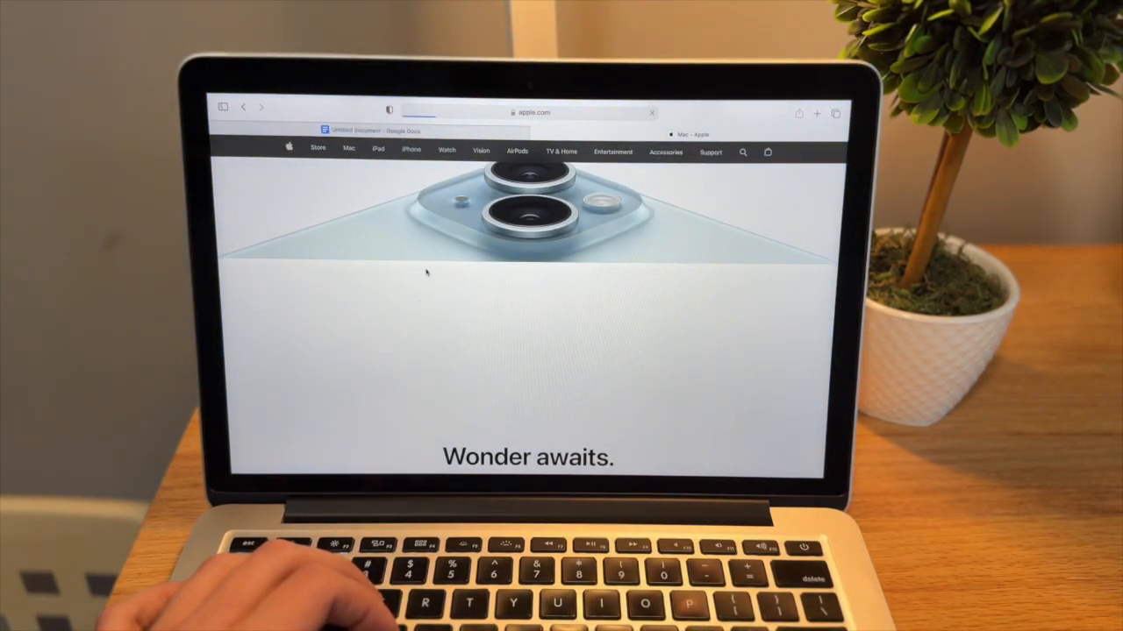
{"action": "scroll", "coordinate": [426, 273], "scroll_direction": "down", "scroll_amount": 10}
{"action": "scroll", "coordinate": [427, 273], "scroll_direction": "up", "scroll_amount": 10}
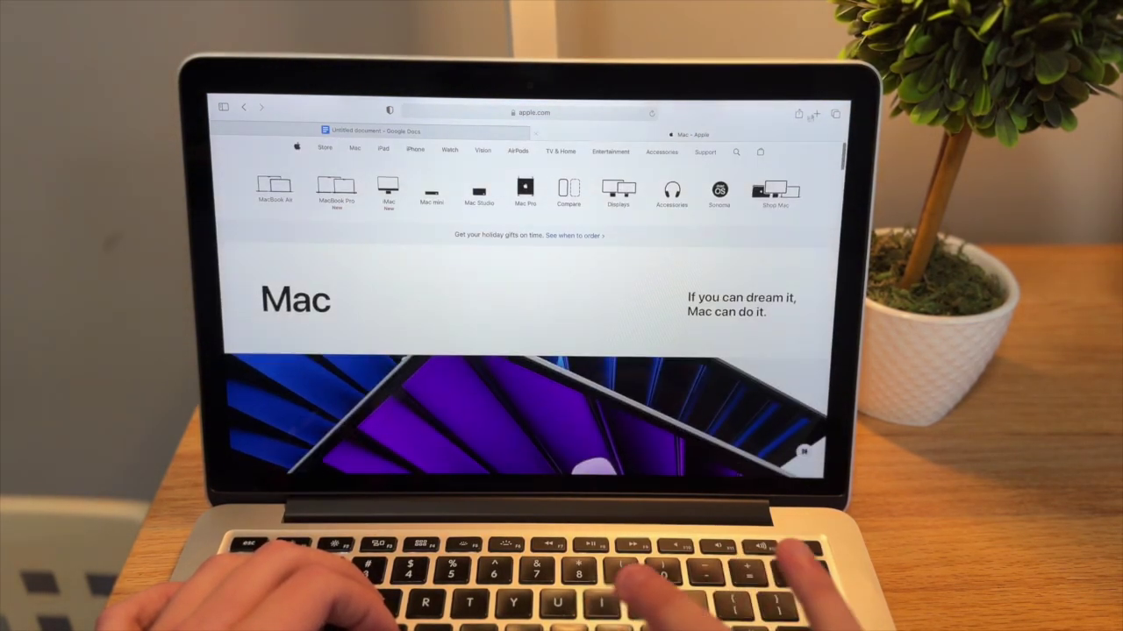
{"action": "key", "text": "super+t"}
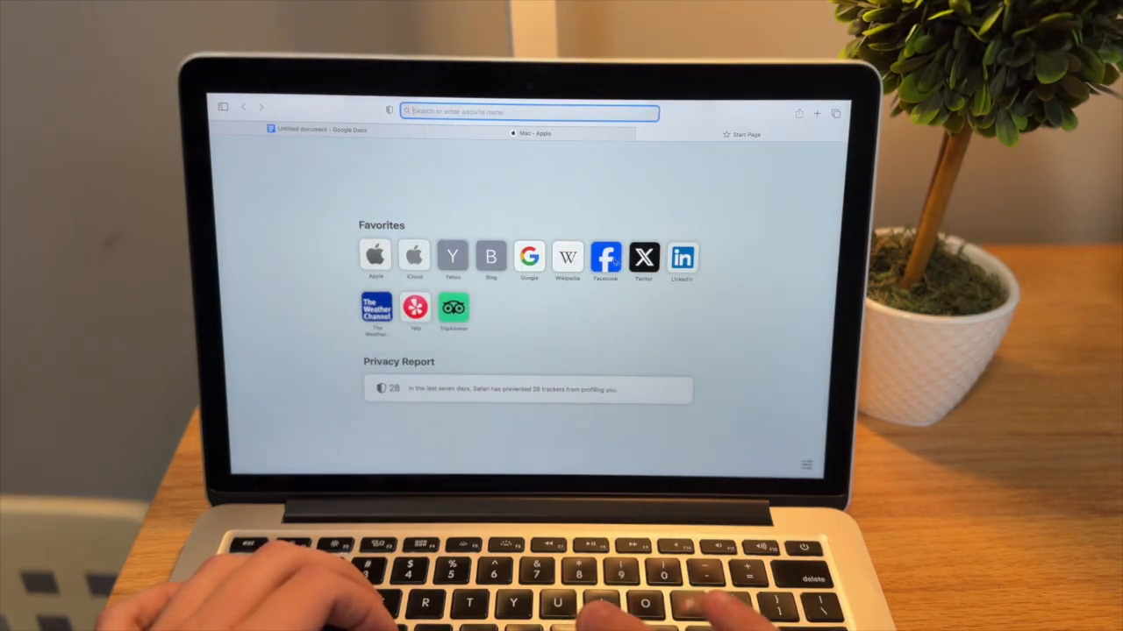
{"action": "left_click", "coordinate": [614, 259]}
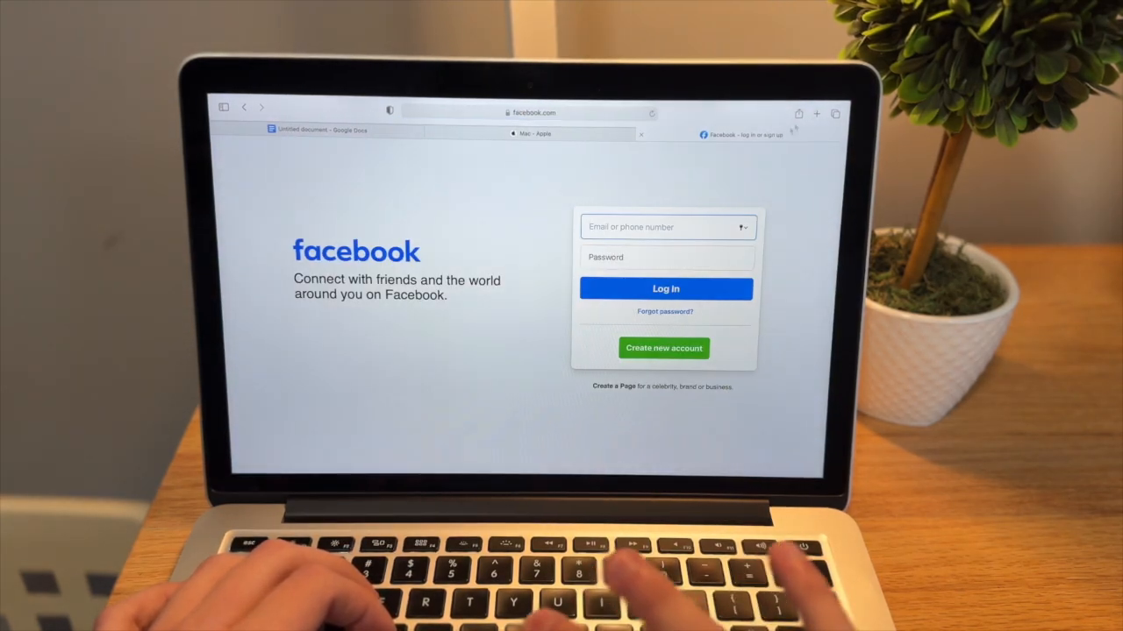
{"action": "key", "text": "super+t"}
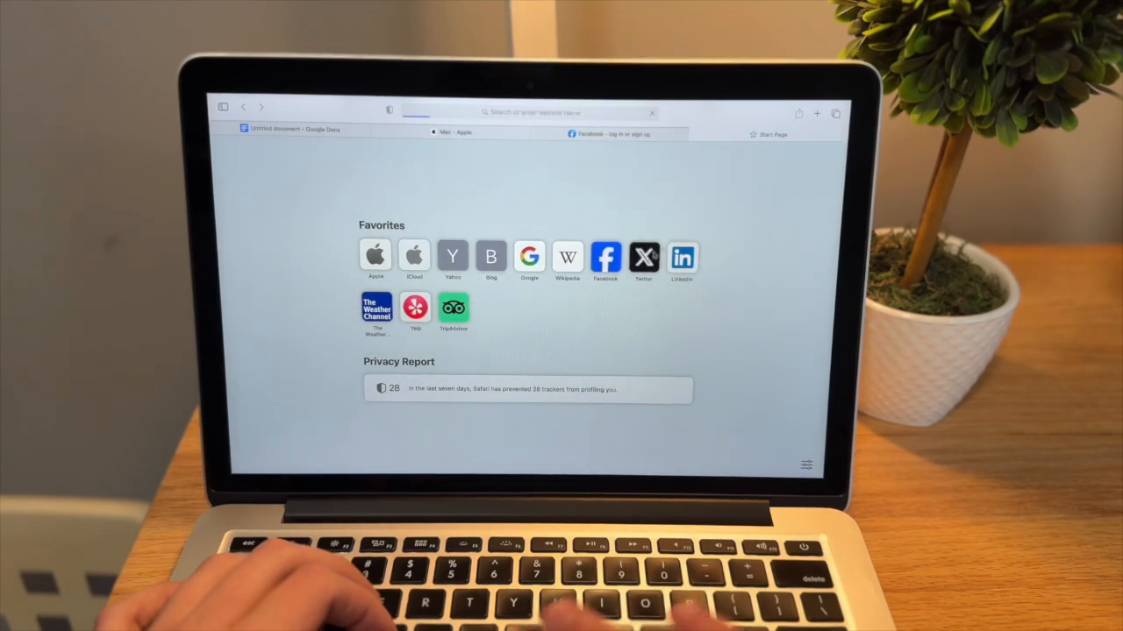
{"action": "left_click", "coordinate": [644, 256]}
{"action": "key", "text": "super+t"}
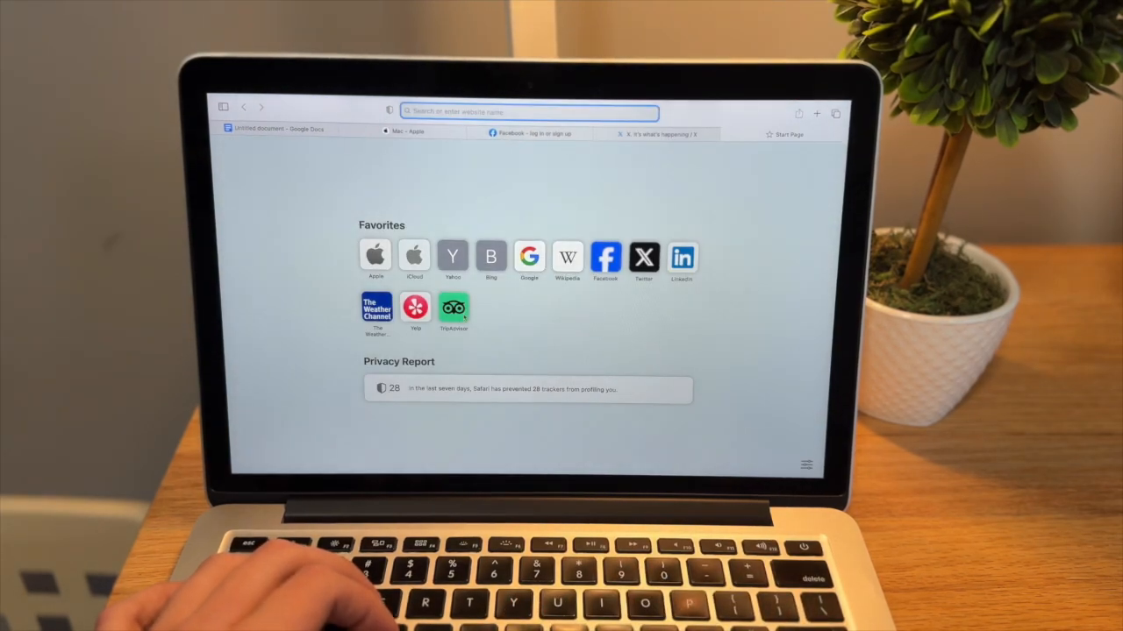
{"action": "left_click", "coordinate": [453, 312]}
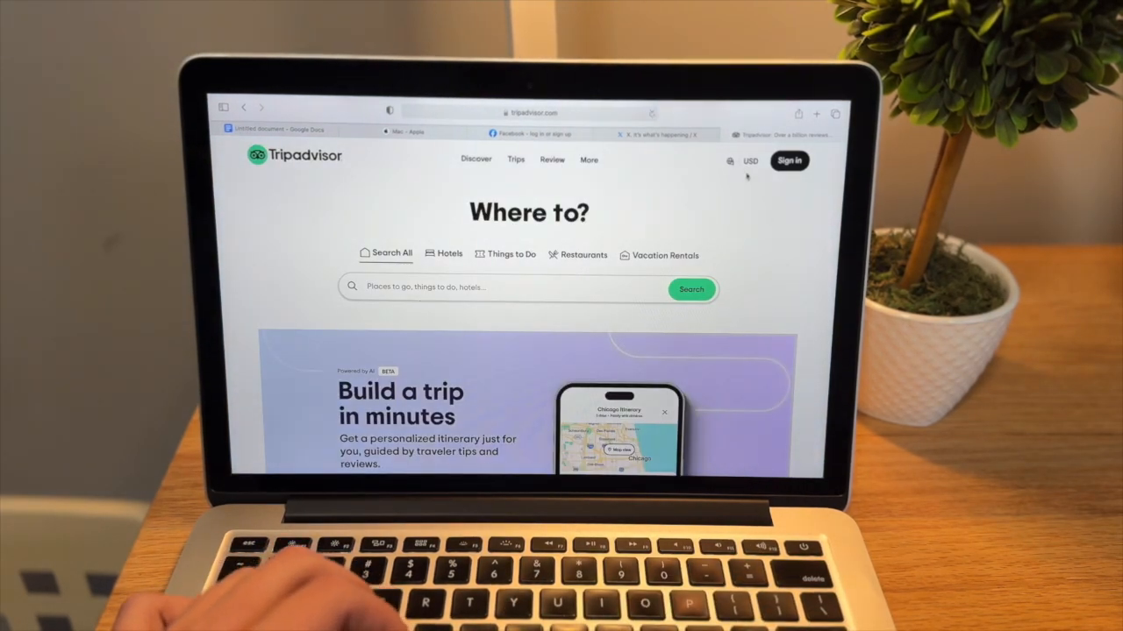
Cycle through the X, Facebook and Apple Mac tabs, ending on X.
{"action": "left_click", "coordinate": [684, 136]}
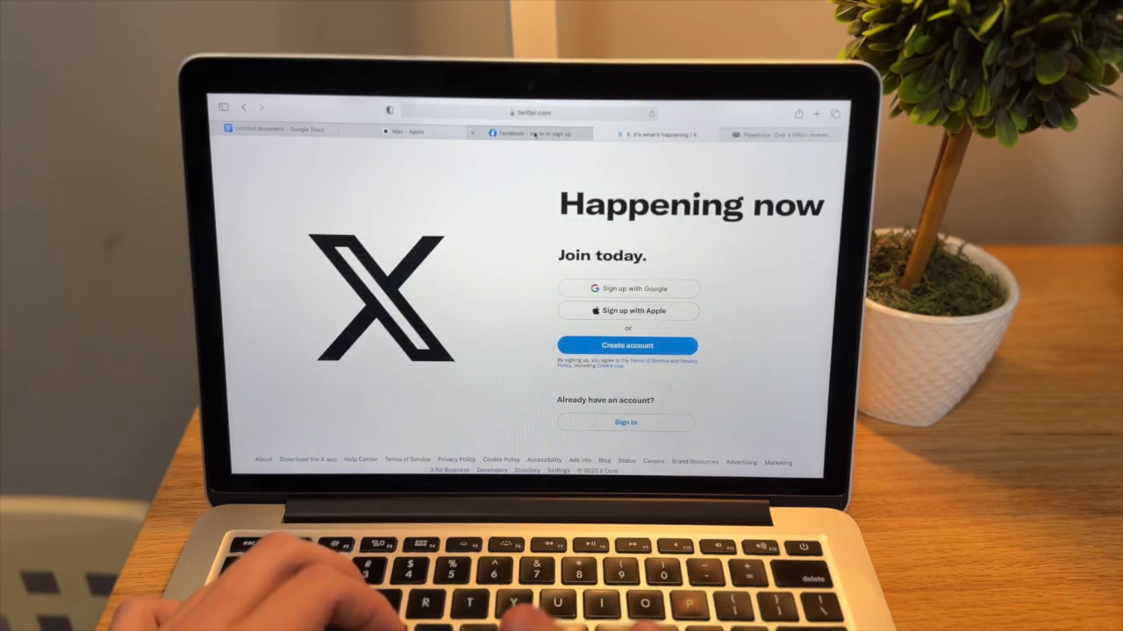
{"action": "left_click", "coordinate": [535, 133]}
{"action": "left_click", "coordinate": [412, 132]}
{"action": "left_click", "coordinate": [651, 134]}
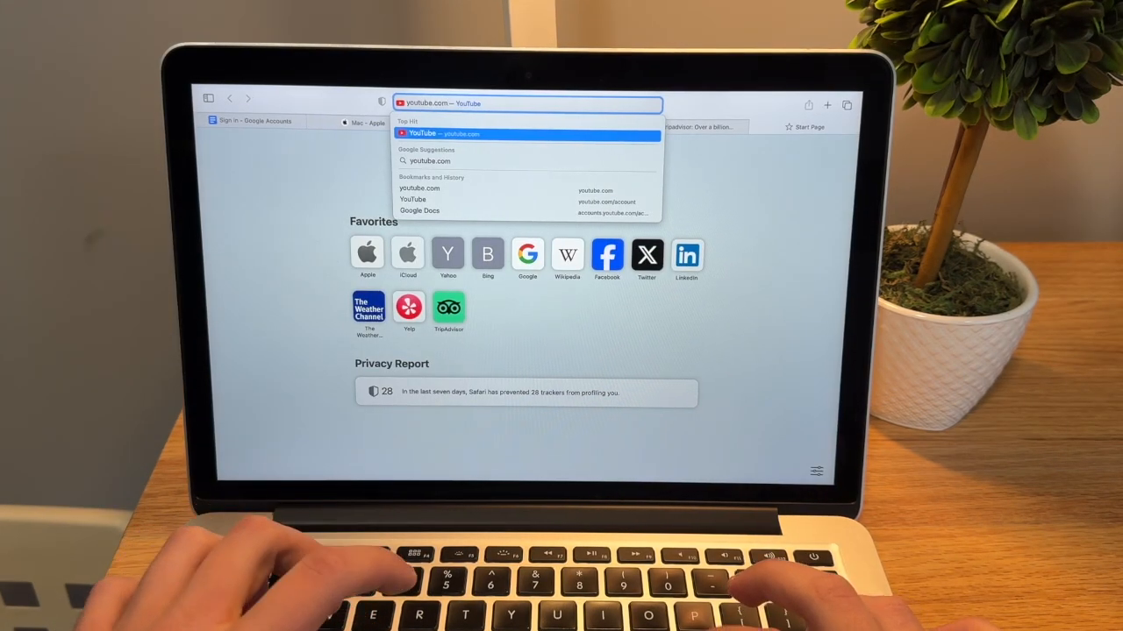
Load the YouTube homepage and open the Kurzgesagt universe video.
{"action": "key", "text": "Return"}
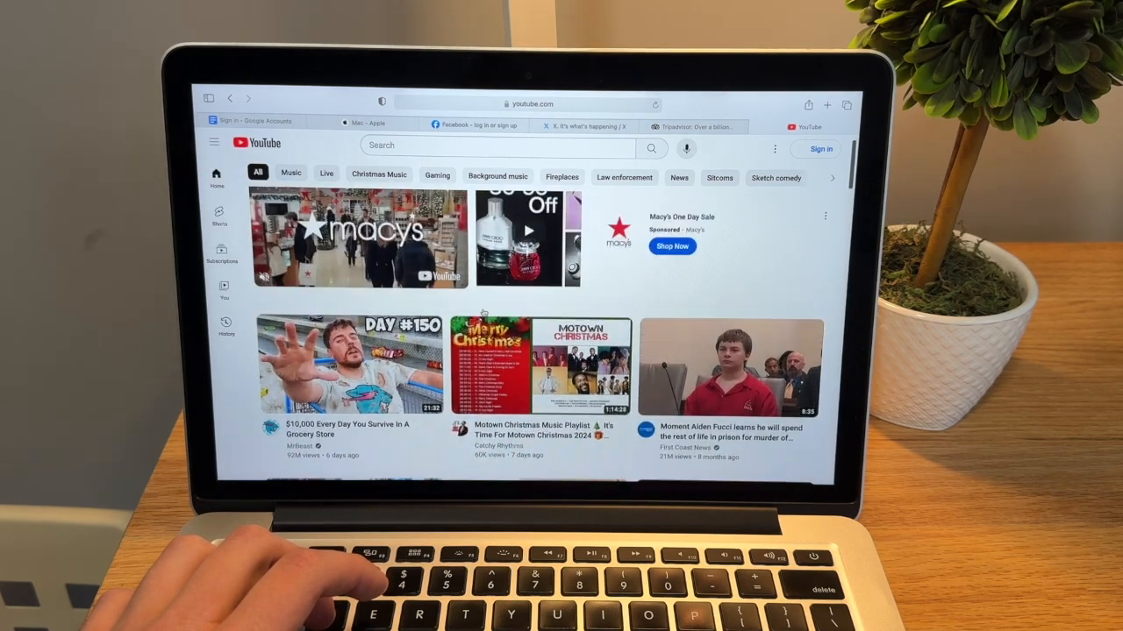
{"action": "key", "text": "super+shift+t"}
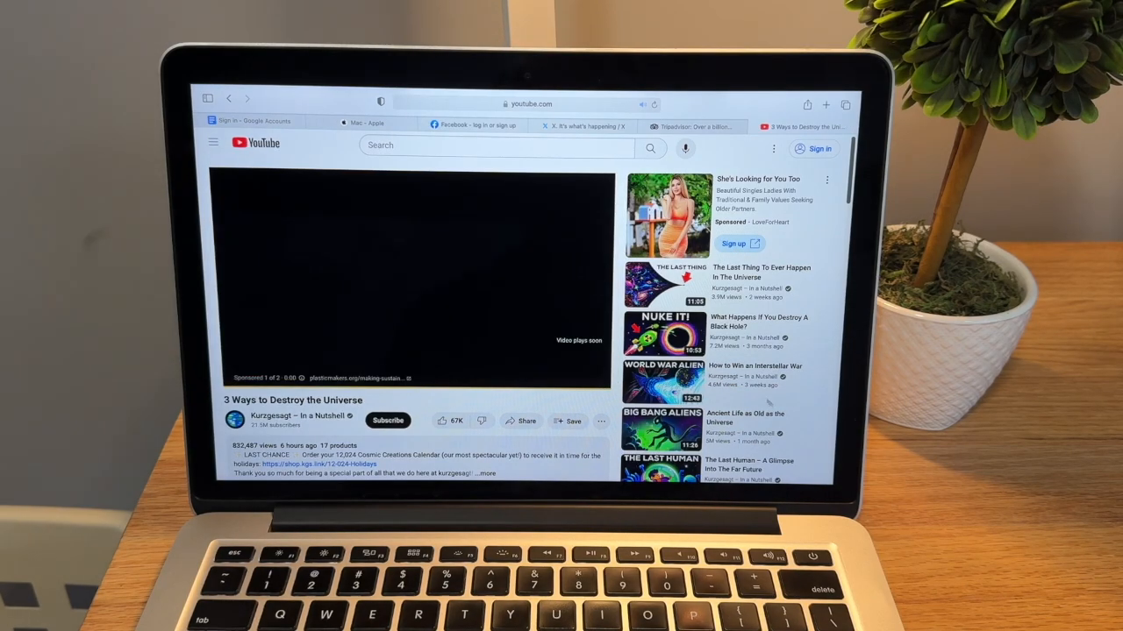
{"action": "scroll", "coordinate": [421, 307], "scroll_direction": "down", "scroll_amount": 5}
{"action": "scroll", "coordinate": [421, 307], "scroll_direction": "down", "scroll_amount": 5}
{"action": "scroll", "coordinate": [527, 307], "scroll_direction": "down", "scroll_amount": 5}
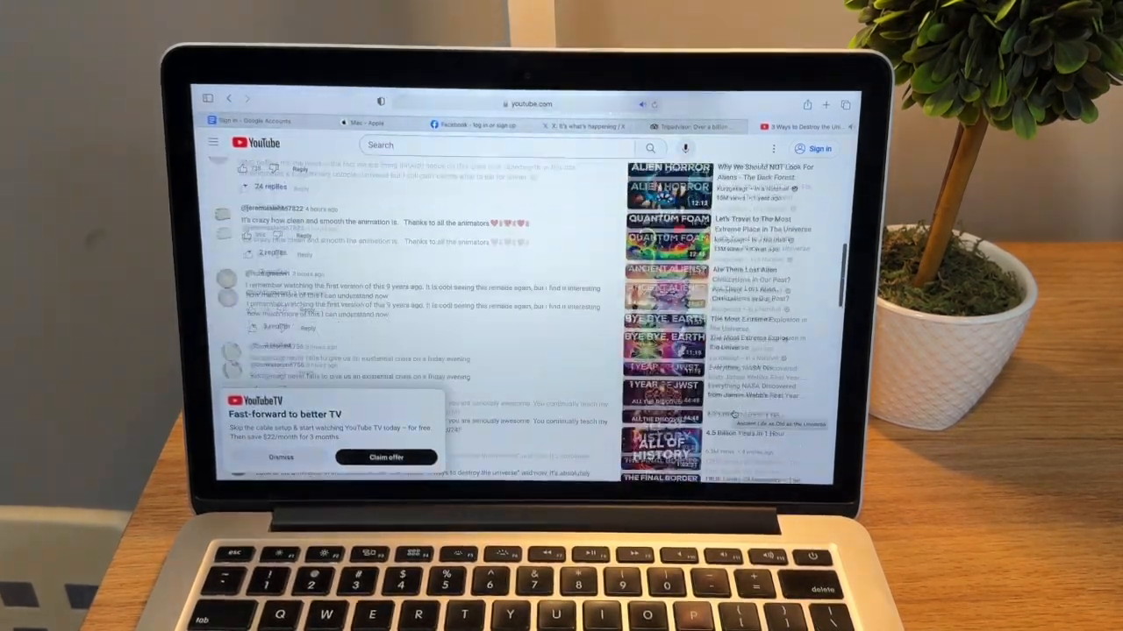
{"action": "scroll", "coordinate": [526, 307], "scroll_direction": "down", "scroll_amount": 5}
{"action": "scroll", "coordinate": [526, 307], "scroll_direction": "down", "scroll_amount": 5}
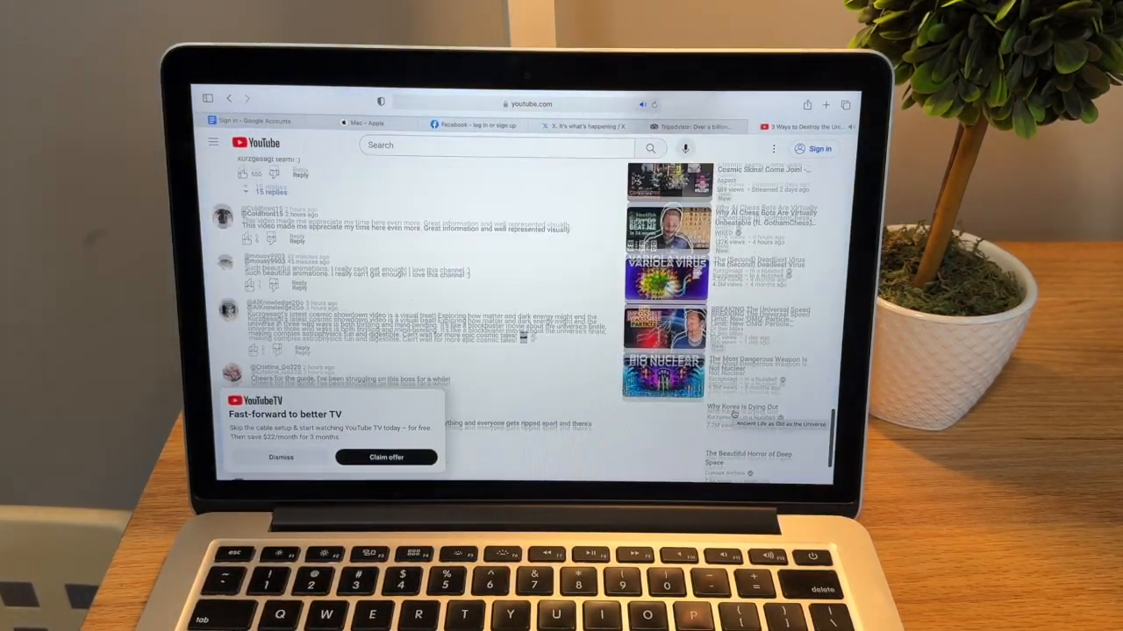
{"action": "scroll", "coordinate": [735, 414], "scroll_direction": "up", "scroll_amount": 3}
{"action": "scroll", "coordinate": [735, 419], "scroll_direction": "up", "scroll_amount": 5}
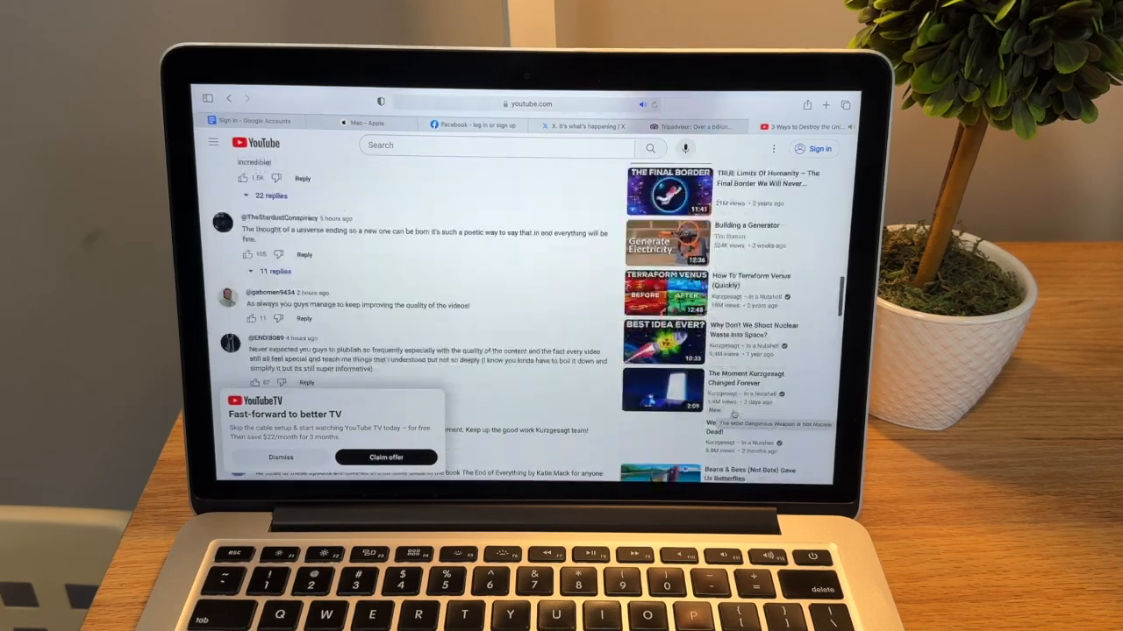
{"action": "scroll", "coordinate": [735, 419], "scroll_direction": "up", "scroll_amount": 5}
{"action": "scroll", "coordinate": [526, 307], "scroll_direction": "up", "scroll_amount": 10}
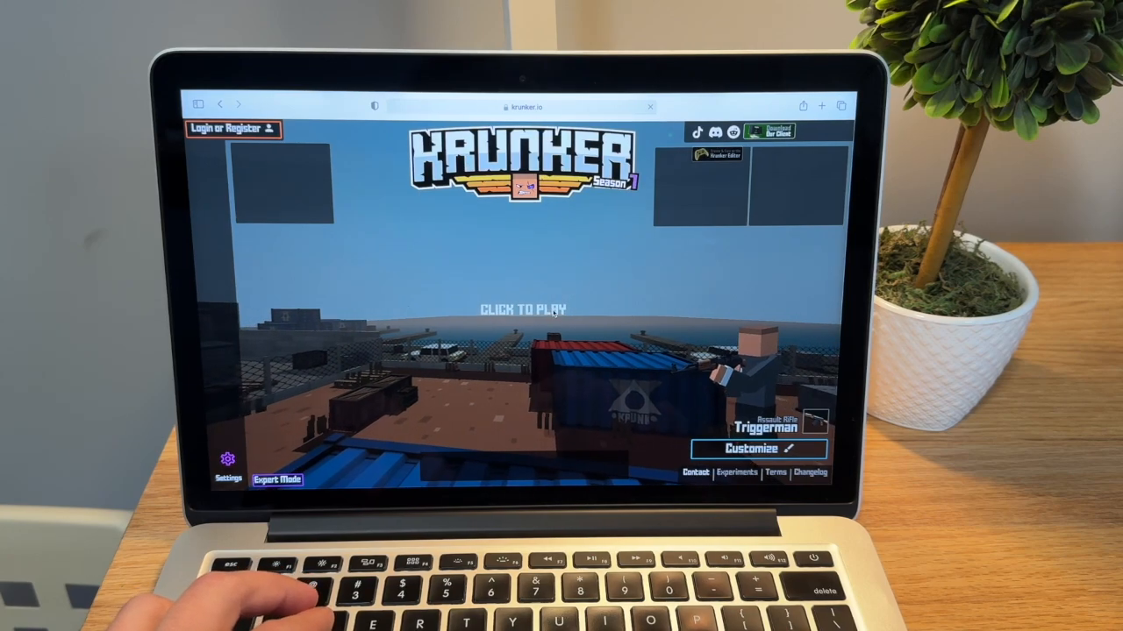
Start the Krunker.io match and run across the map toward containers, the bus and enemies.
{"action": "left_click", "coordinate": [522, 308]}
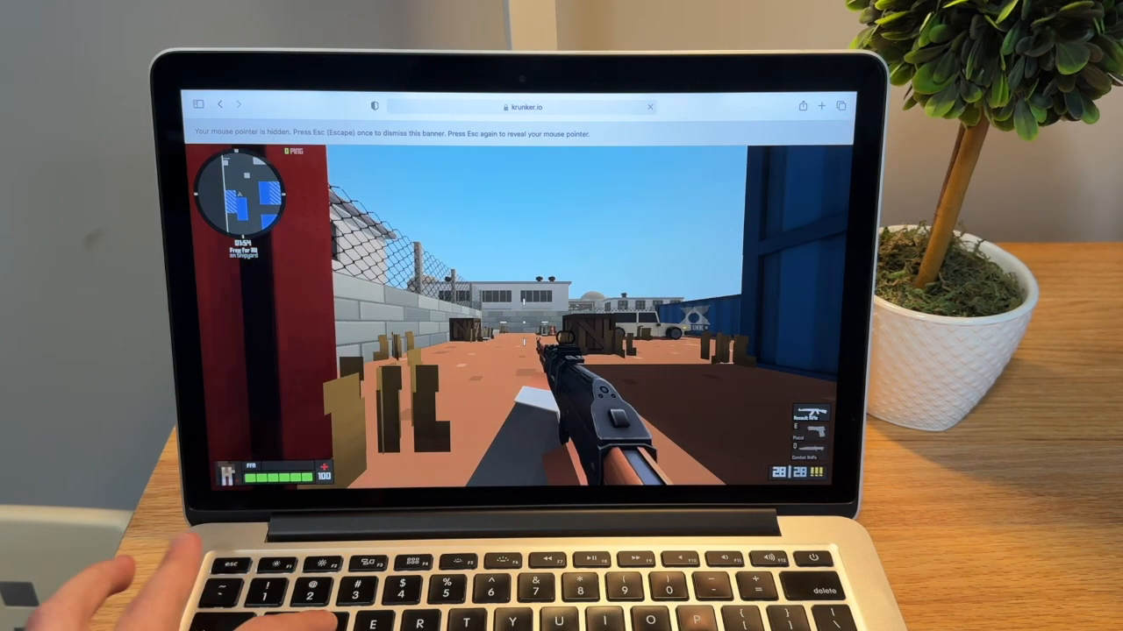
{"action": "key", "text": "w"}
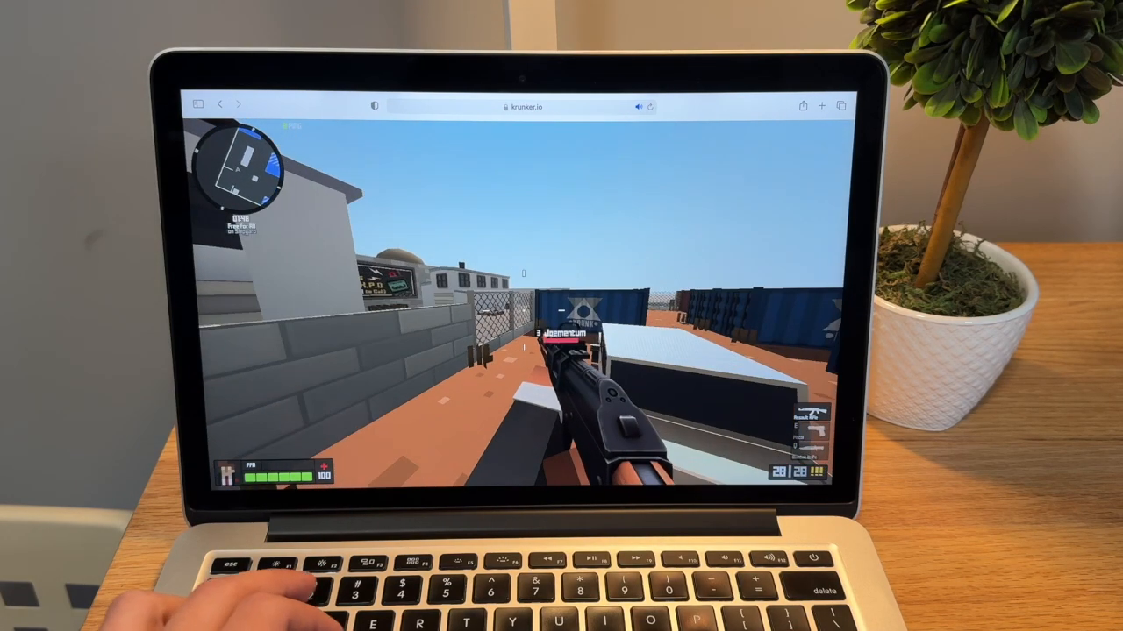
{"action": "key", "text": "w"}
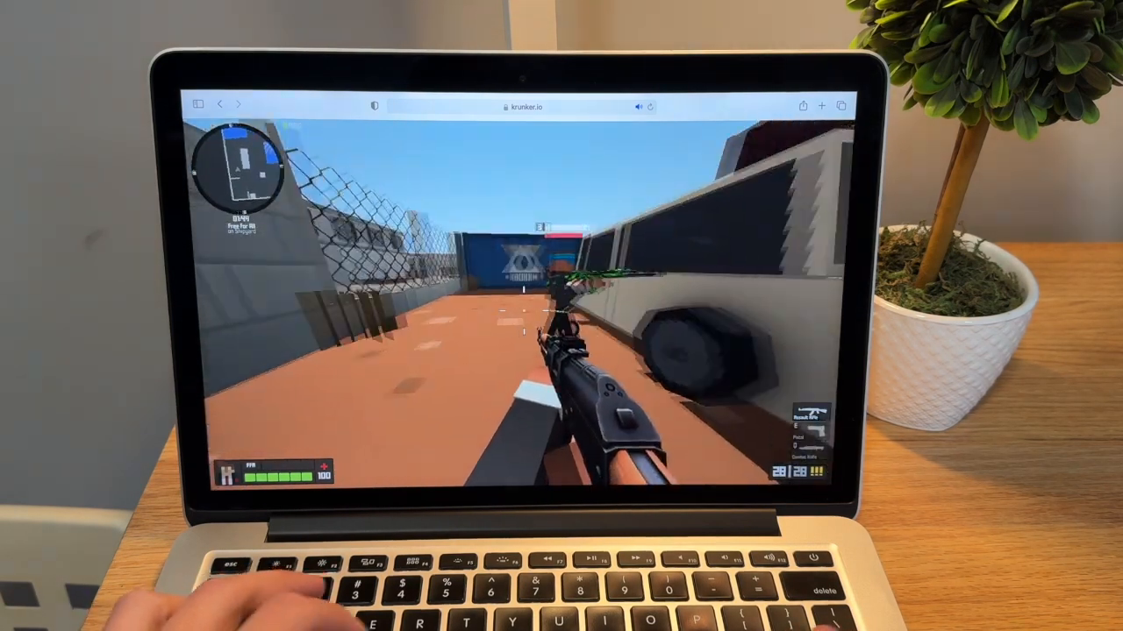
{"action": "key", "text": "w"}
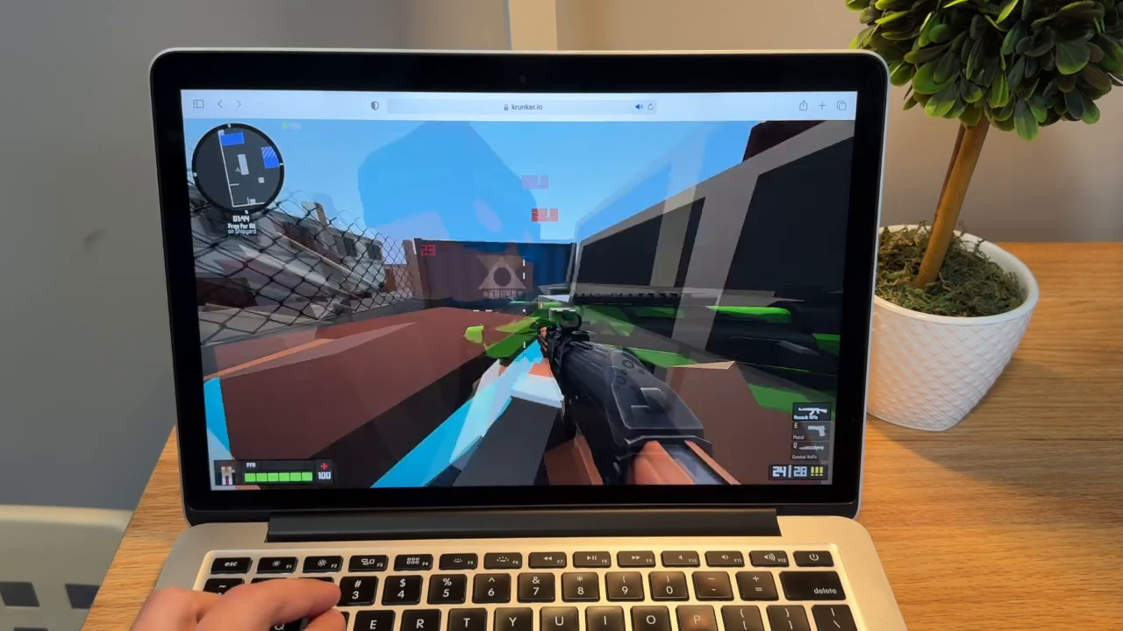
{"action": "key", "text": "w"}
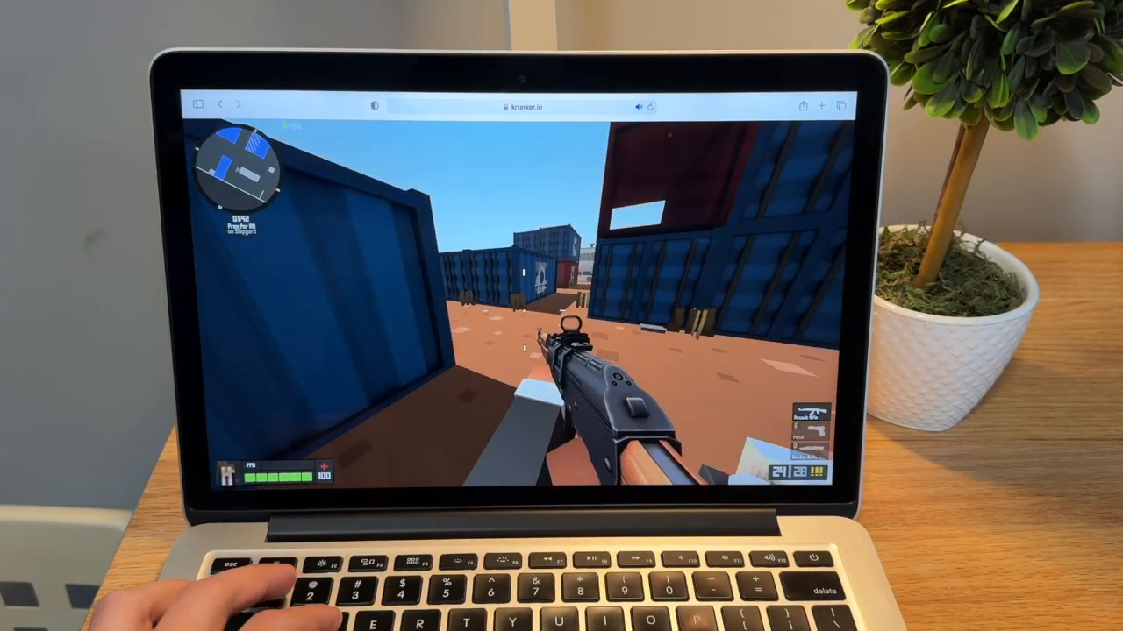
{"action": "key", "text": "w"}
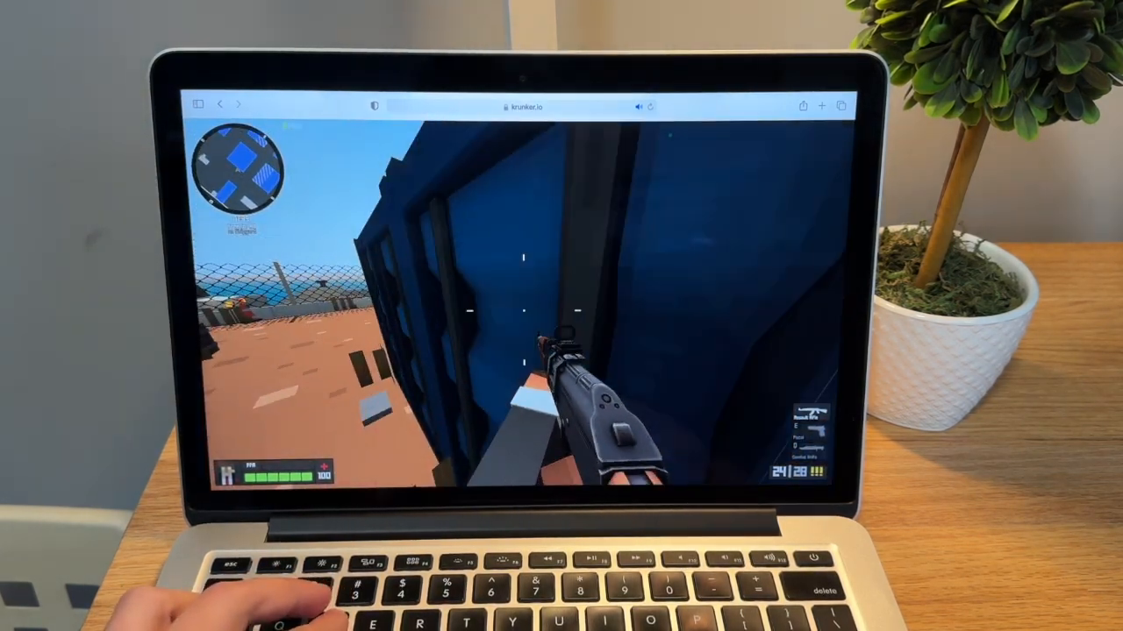
{"action": "key", "text": "w"}
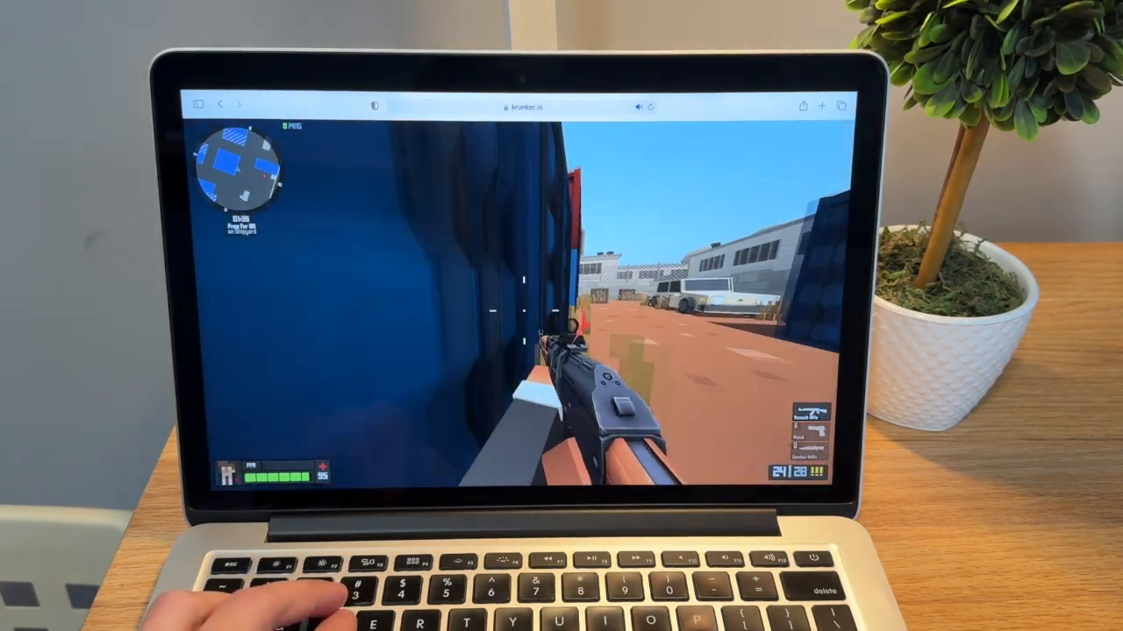
{"action": "key", "text": "w"}
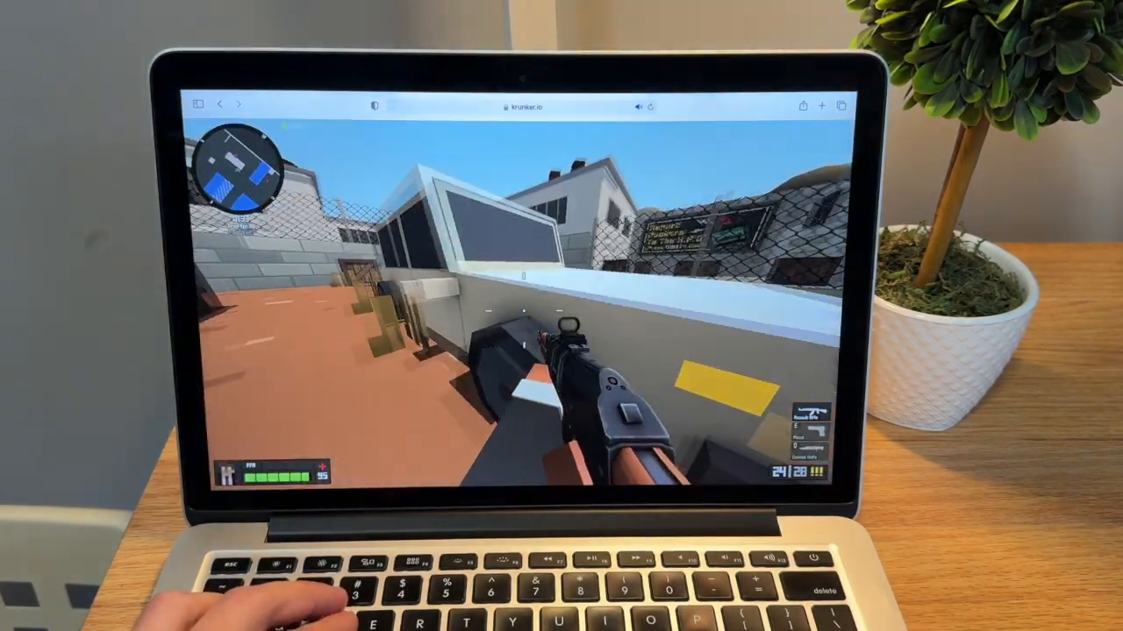
{"action": "key", "text": "w"}
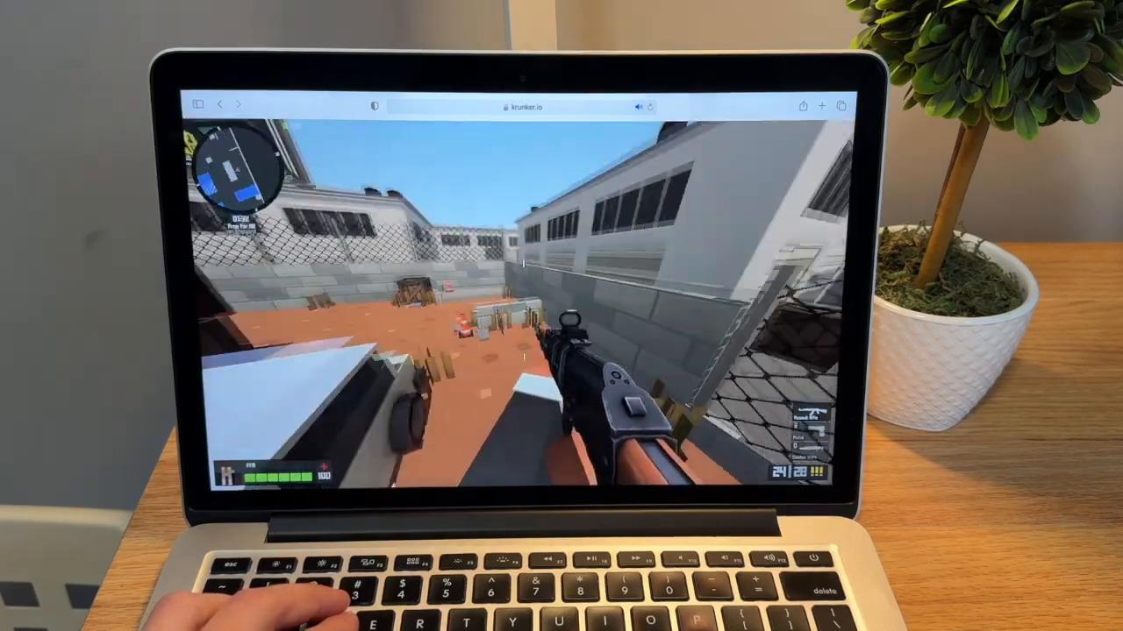
{"action": "key", "text": "w"}
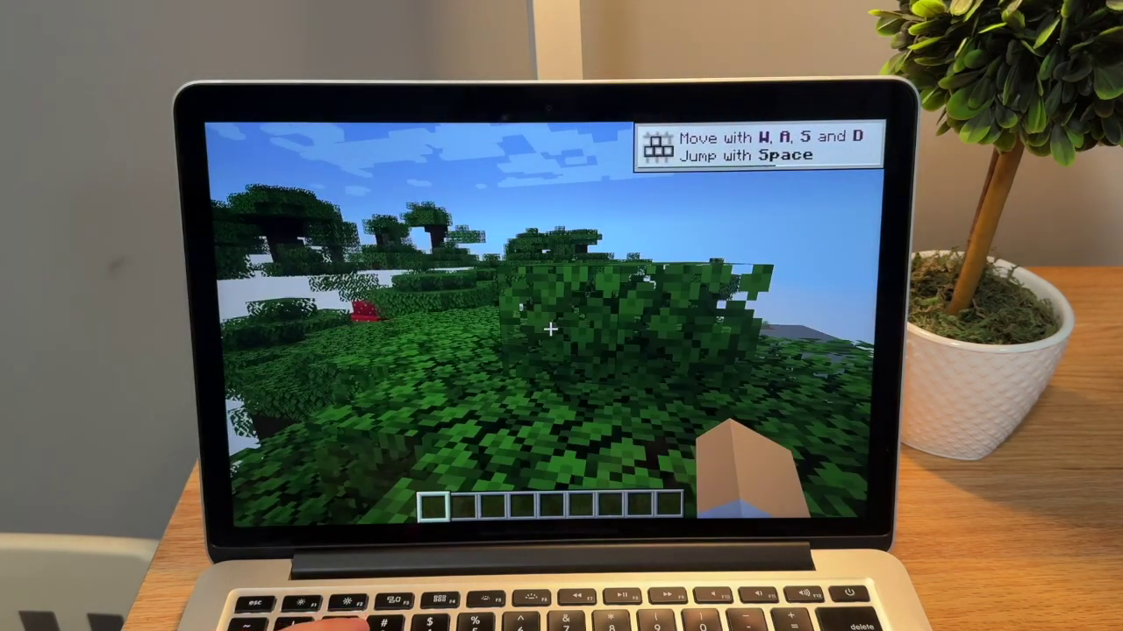
Walk through the forest and show the F3 debug overlay with the frame rate.
{"action": "key", "text": "w"}
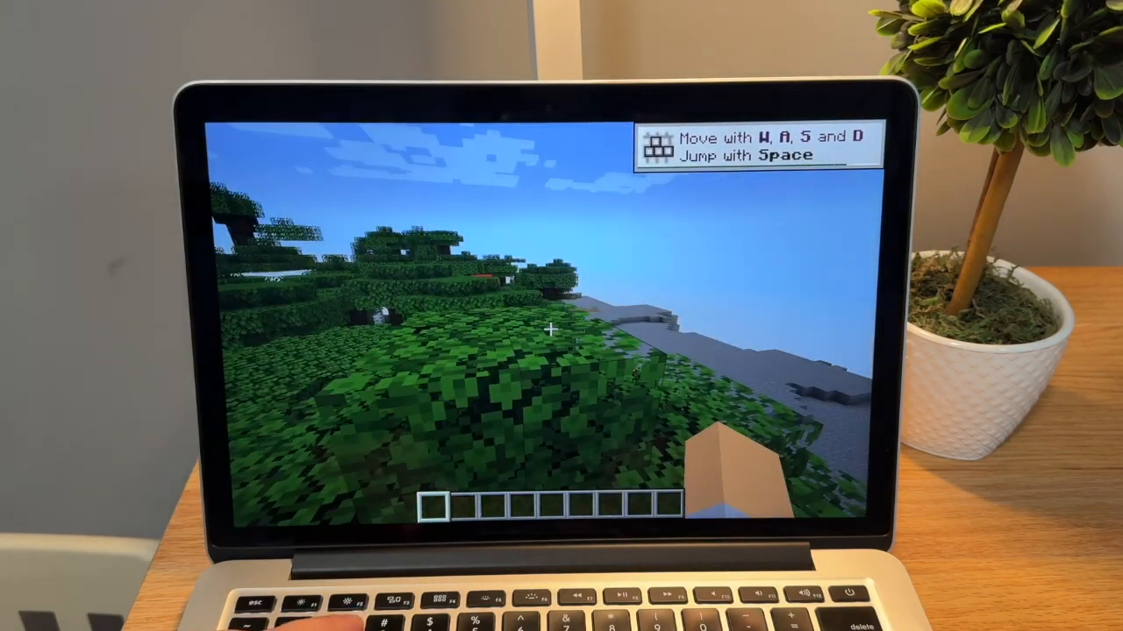
{"action": "key", "text": "w"}
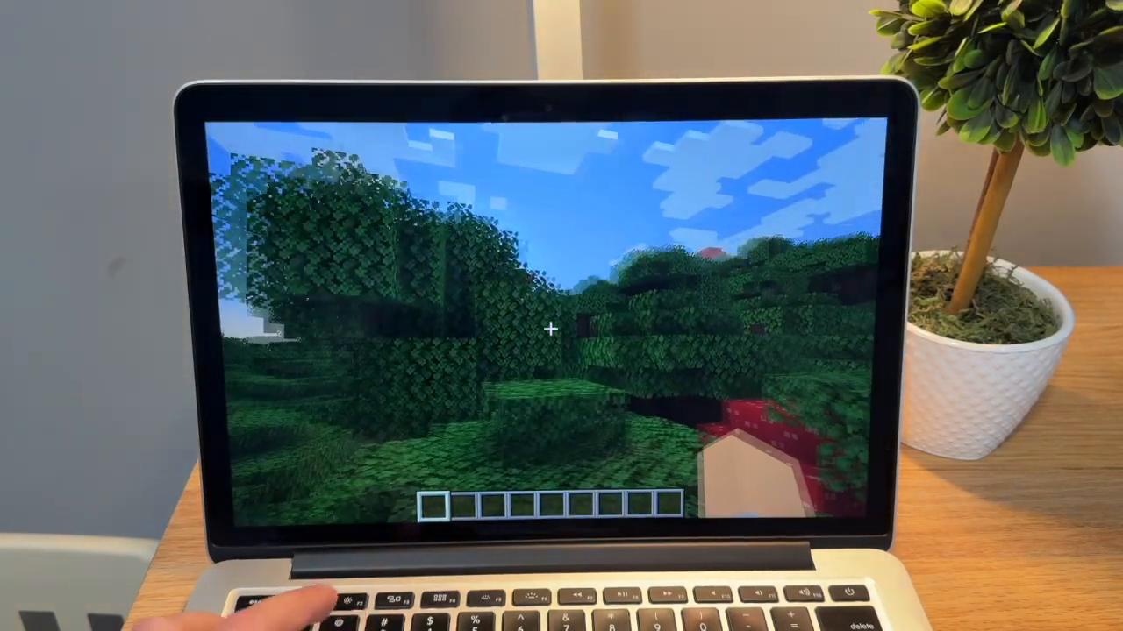
{"action": "key", "text": "F3"}
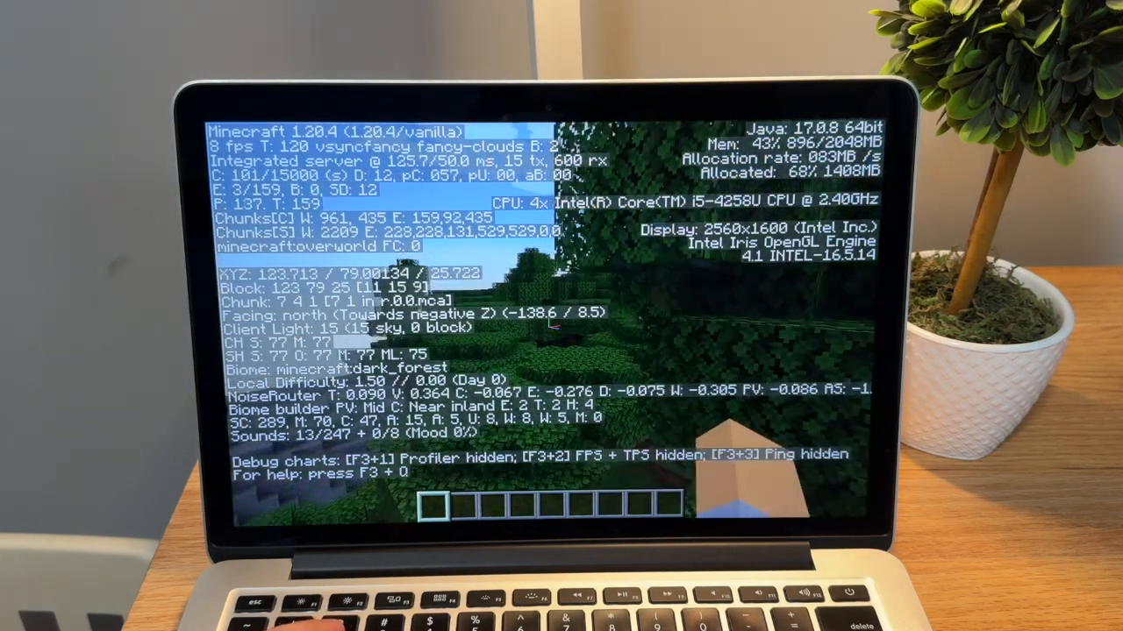
Walk down through the forest onto the stony shore and along it, turning west then south.
{"action": "key", "text": "w"}
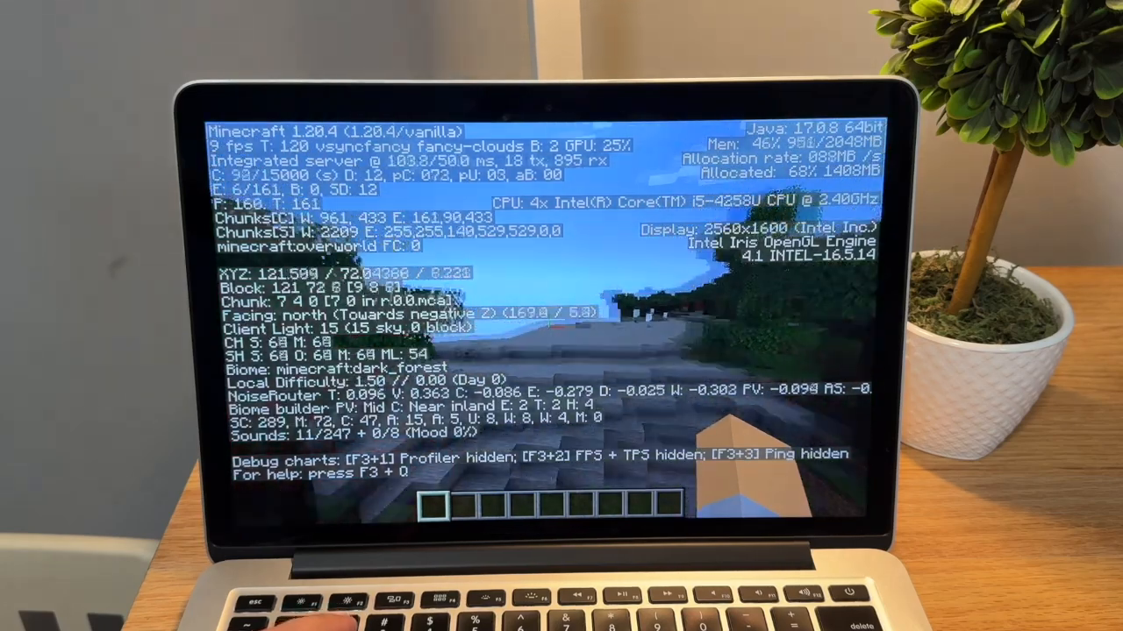
{"action": "key", "text": "w"}
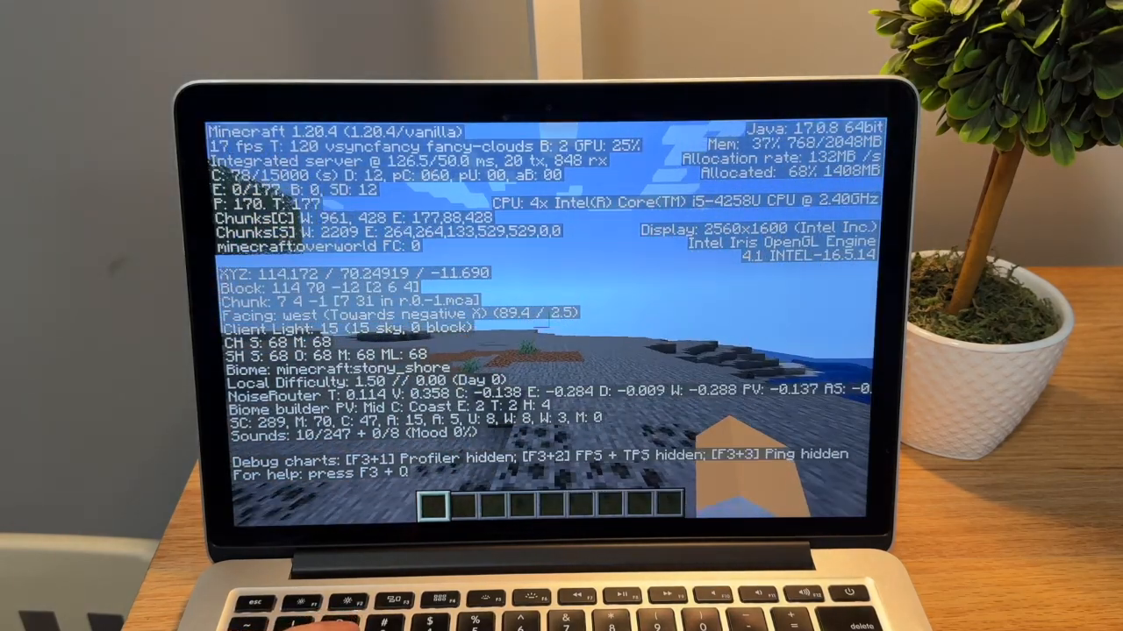
{"action": "key", "text": "w"}
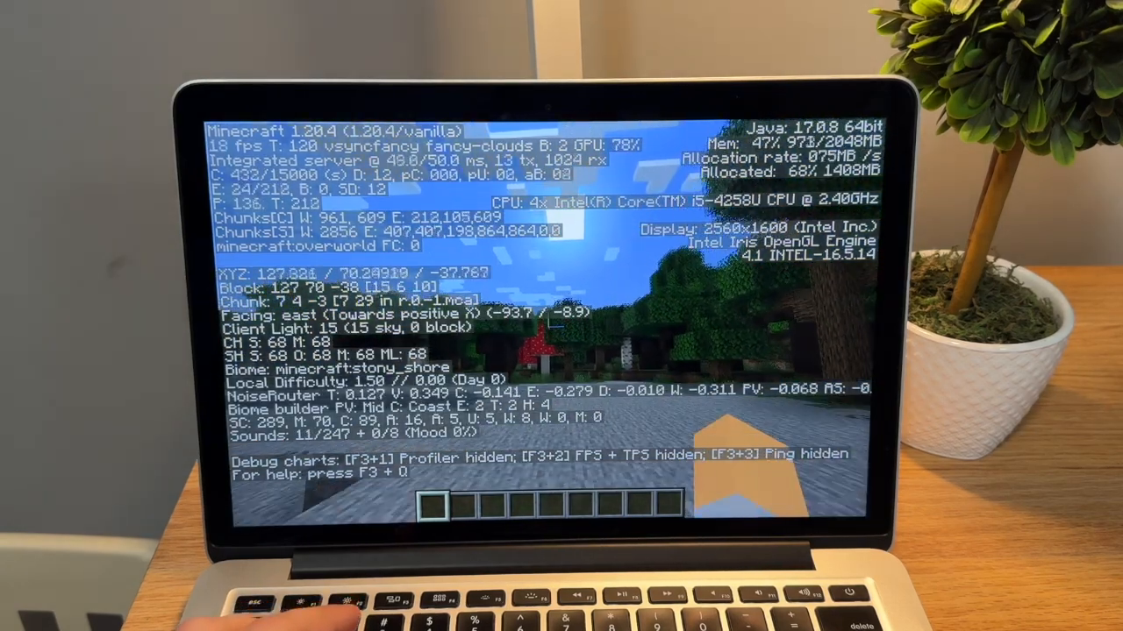
{"action": "key", "text": "w"}
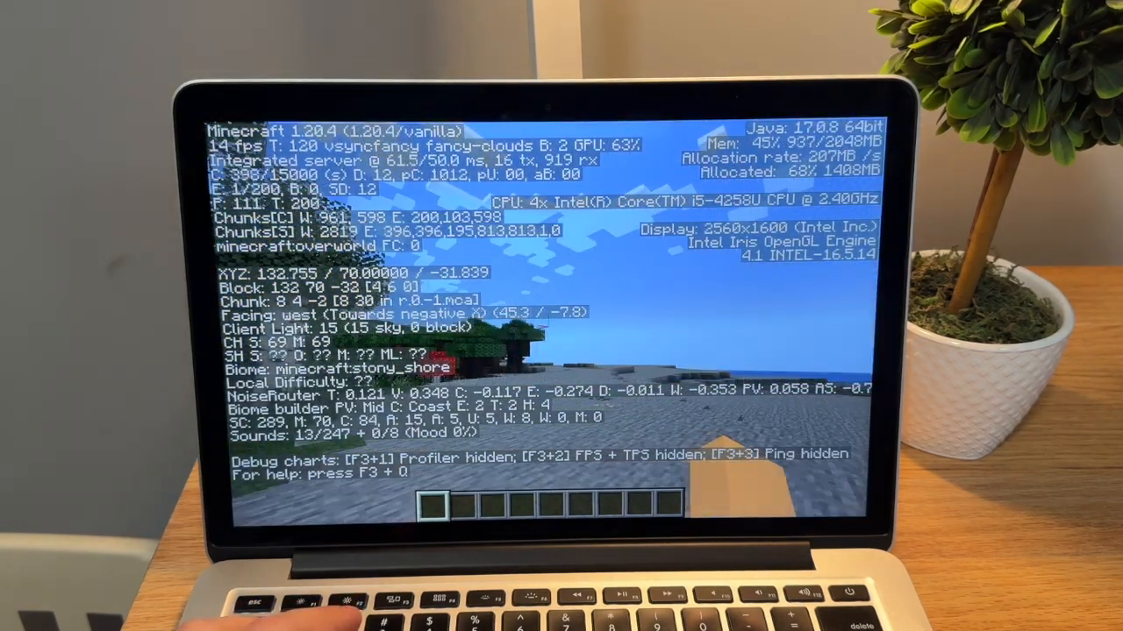
{"action": "key", "text": "w"}
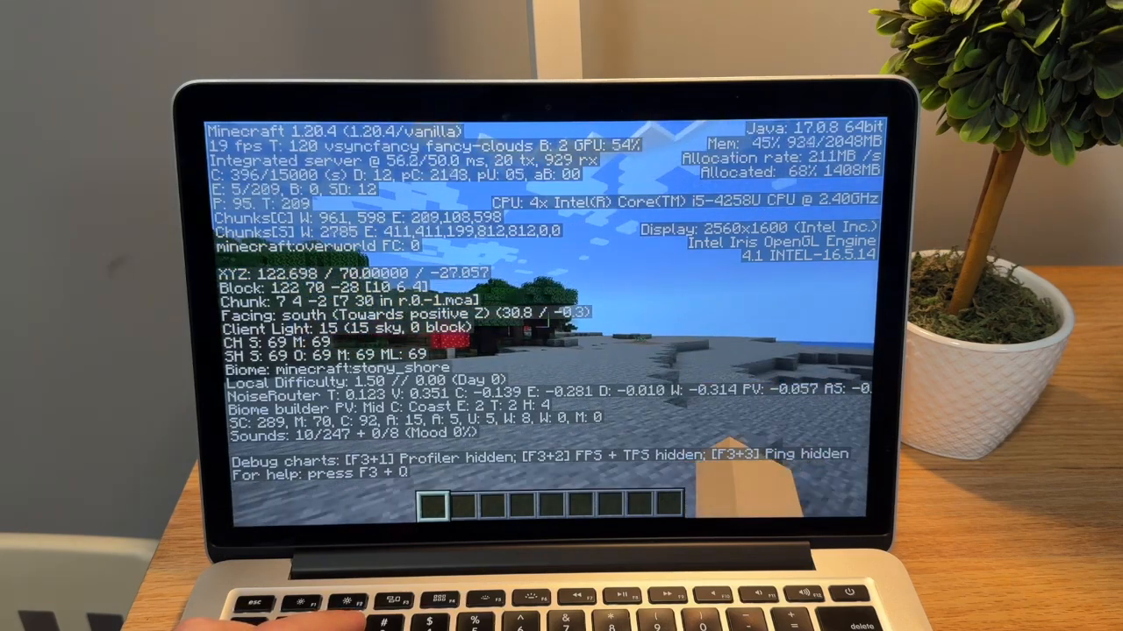
{"action": "key", "text": "w"}
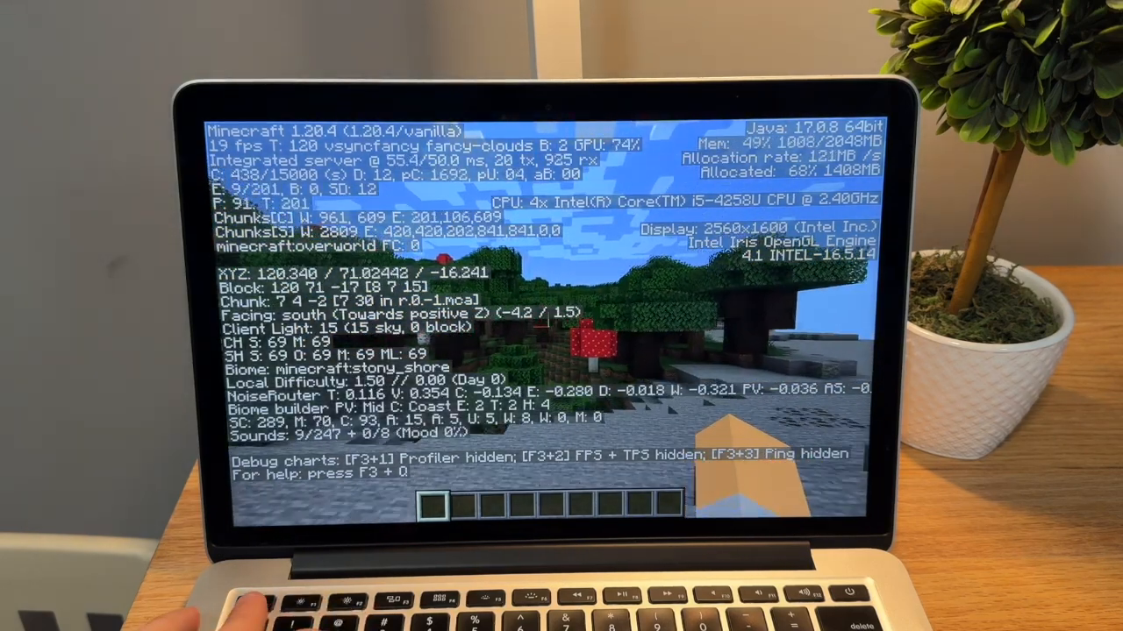
Pause, lower Render Distance to 8 chunks in Video Settings, and back out of Options.
{"action": "key", "text": "Escape"}
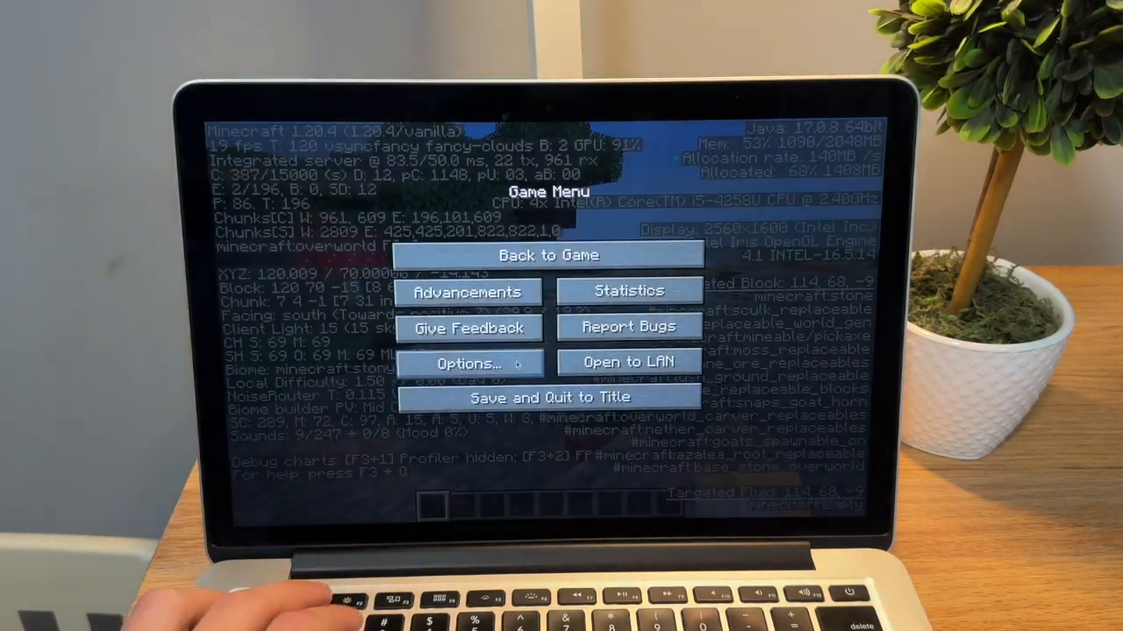
{"action": "left_click", "coordinate": [478, 363]}
{"action": "left_click", "coordinate": [426, 308]}
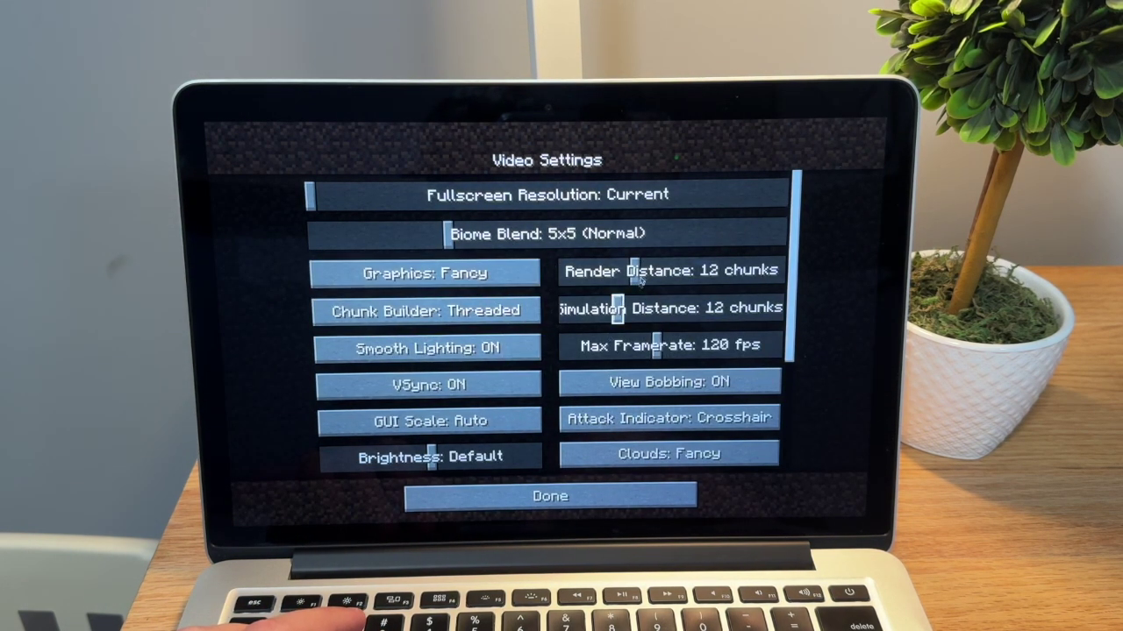
{"action": "key", "text": "Left"}
{"action": "key", "text": "Left"}
{"action": "key", "text": "Left"}
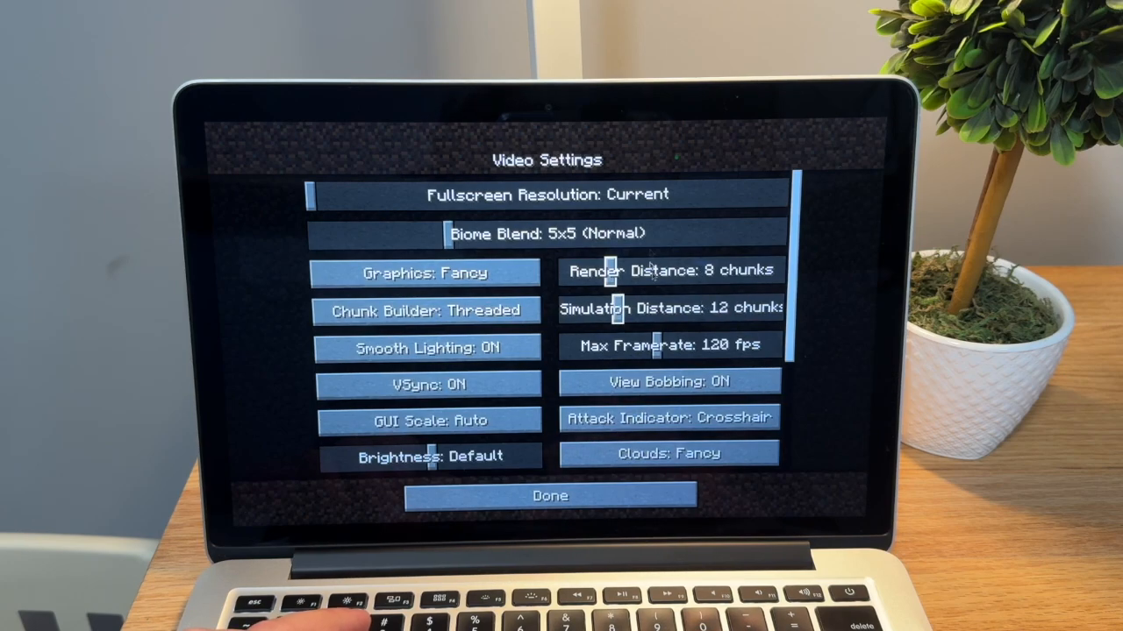
{"action": "left_click", "coordinate": [550, 495]}
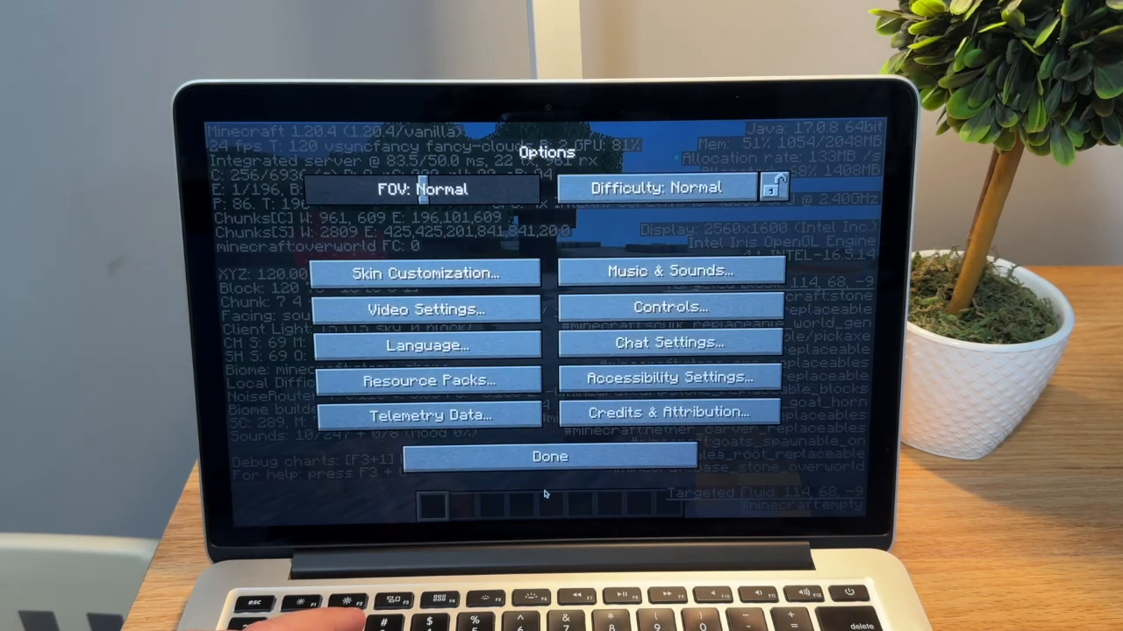
{"action": "left_click", "coordinate": [547, 456]}
Resume the game and walk from the shore up into the dark forest, heading south.
{"action": "left_click", "coordinate": [548, 254]}
{"action": "key", "text": "w"}
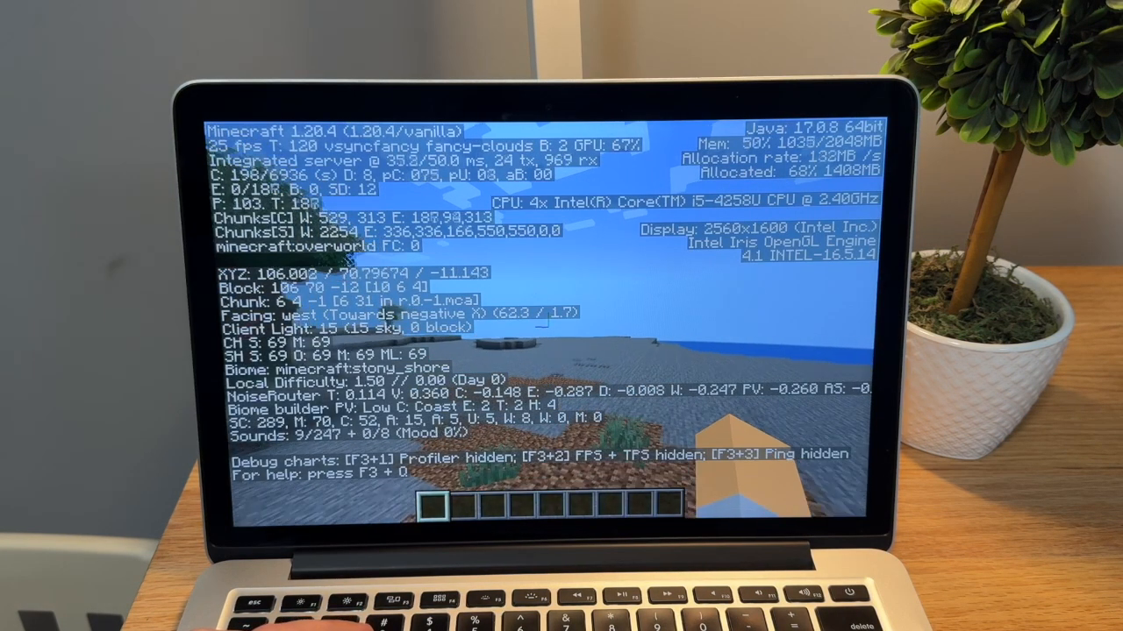
{"action": "key", "text": "w"}
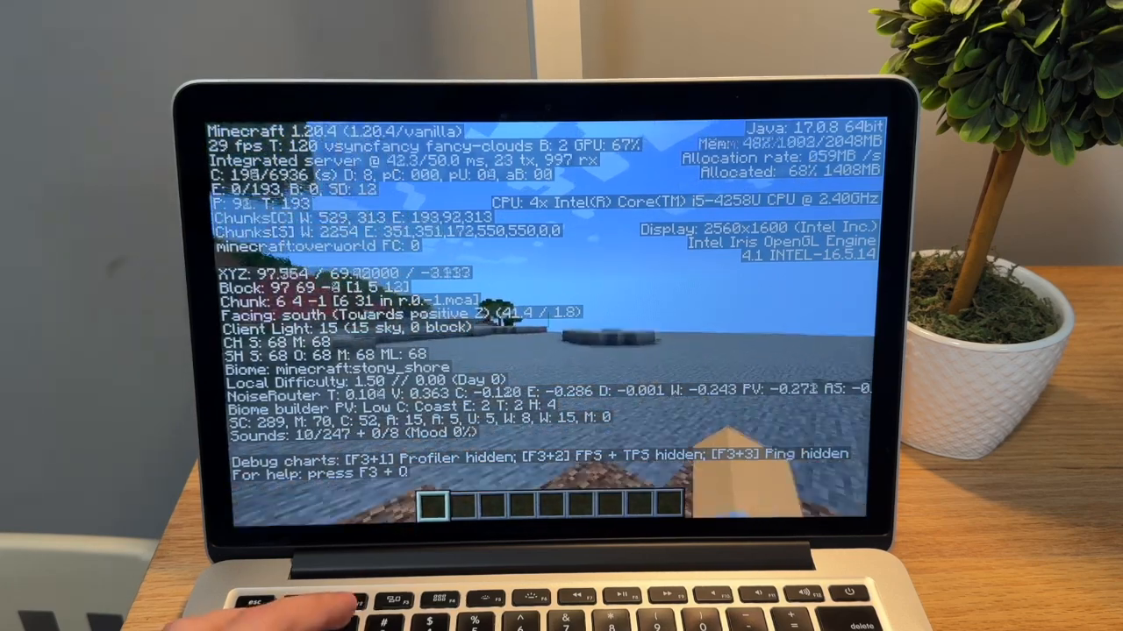
{"action": "key", "text": "w"}
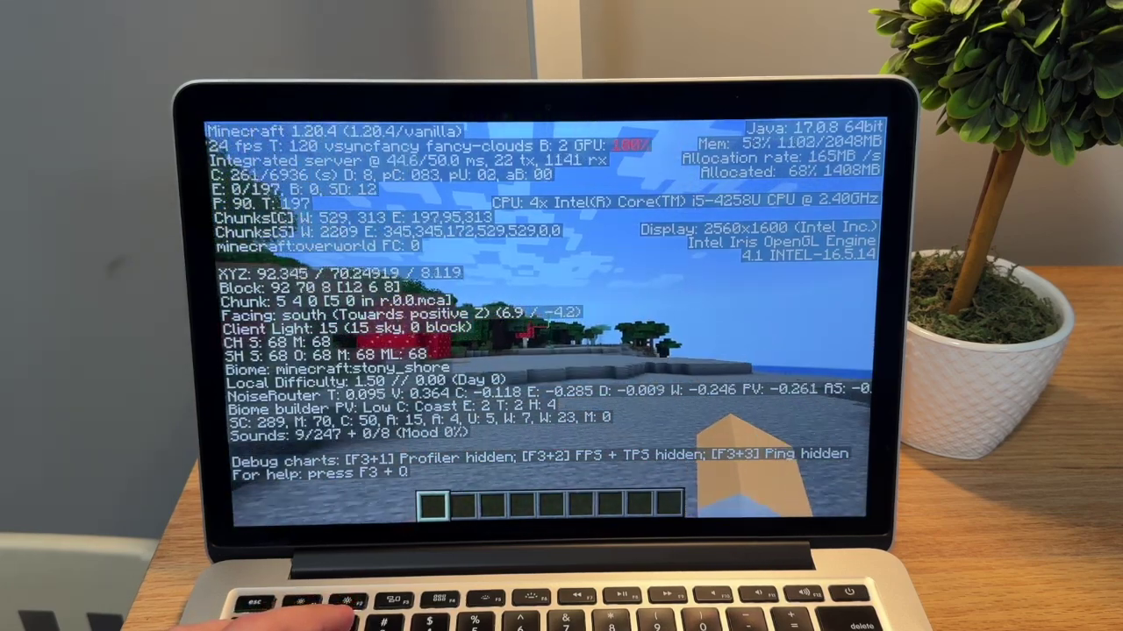
{"action": "key", "text": "w"}
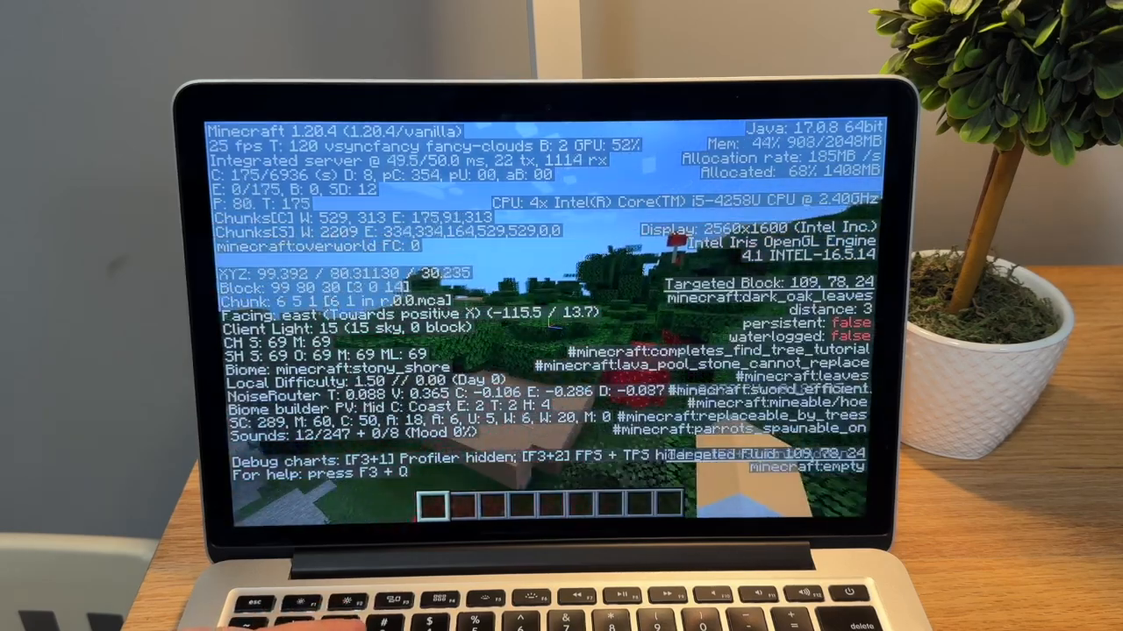
{"action": "key", "text": "w"}
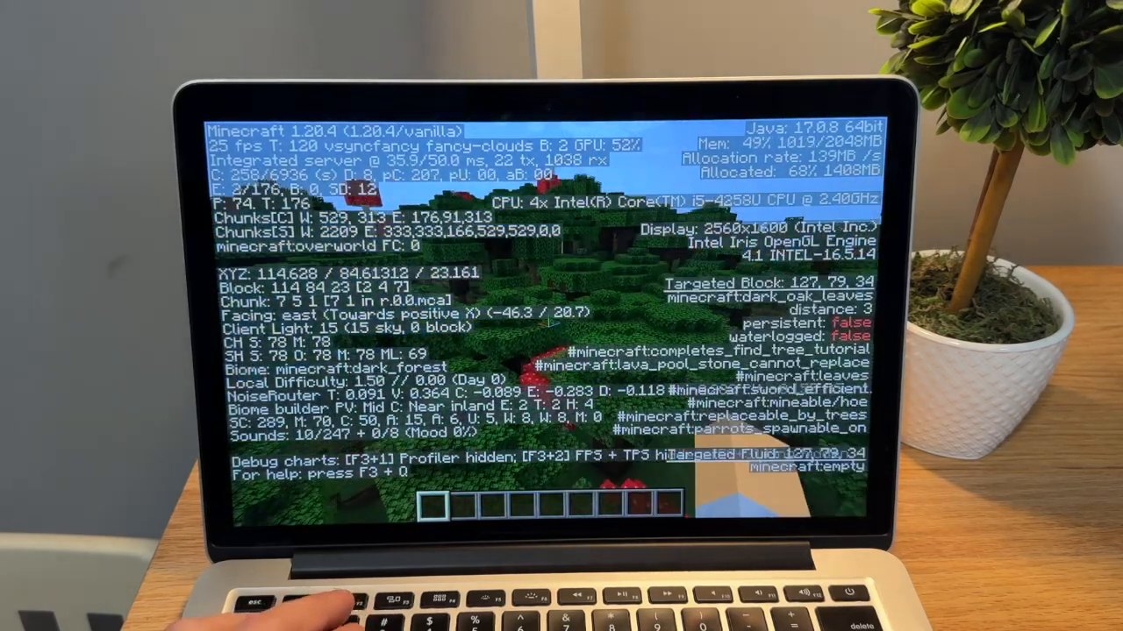
{"action": "key", "text": "w"}
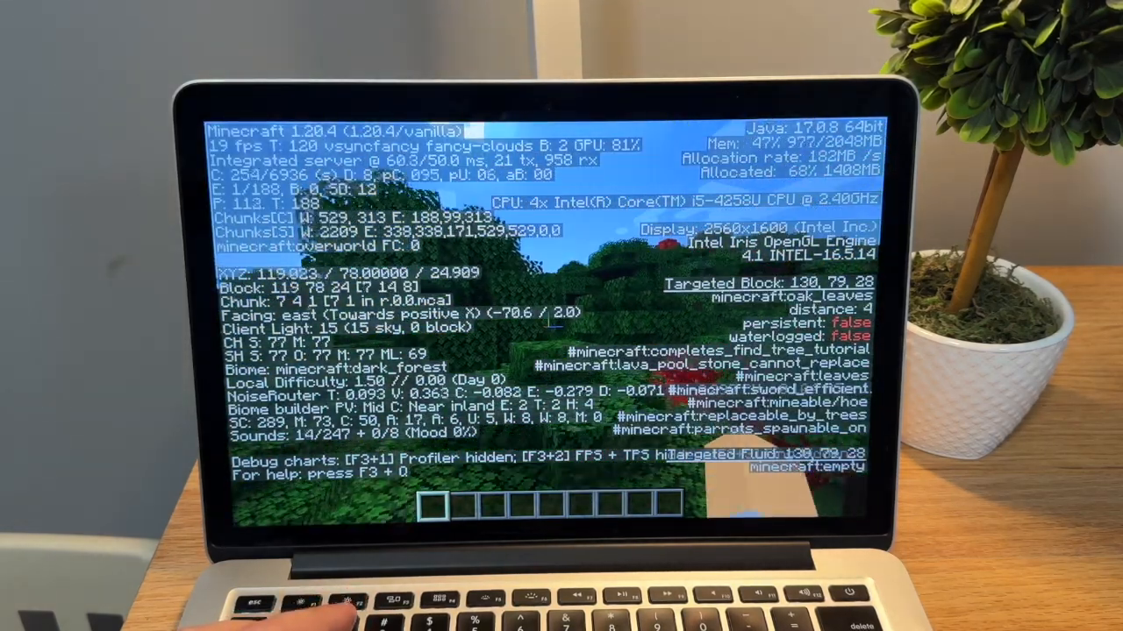
{"action": "key", "text": "w"}
{"action": "key", "text": "w"}
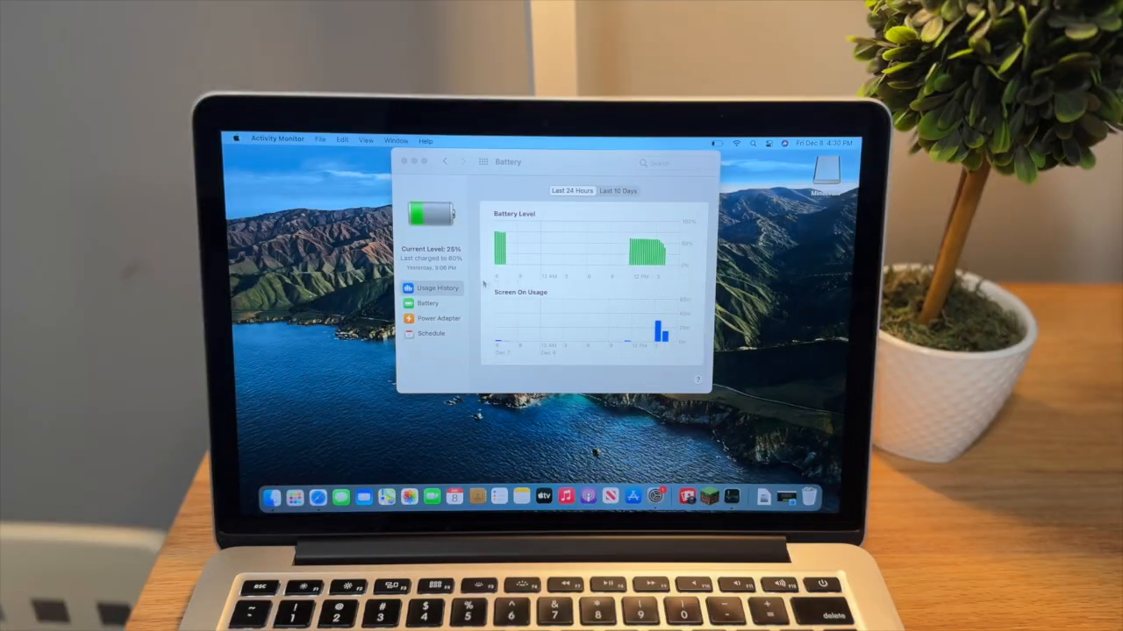
Bring the Battery usage history window into focus, showing the charge at 25%.
{"action": "left_click", "coordinate": [449, 252]}
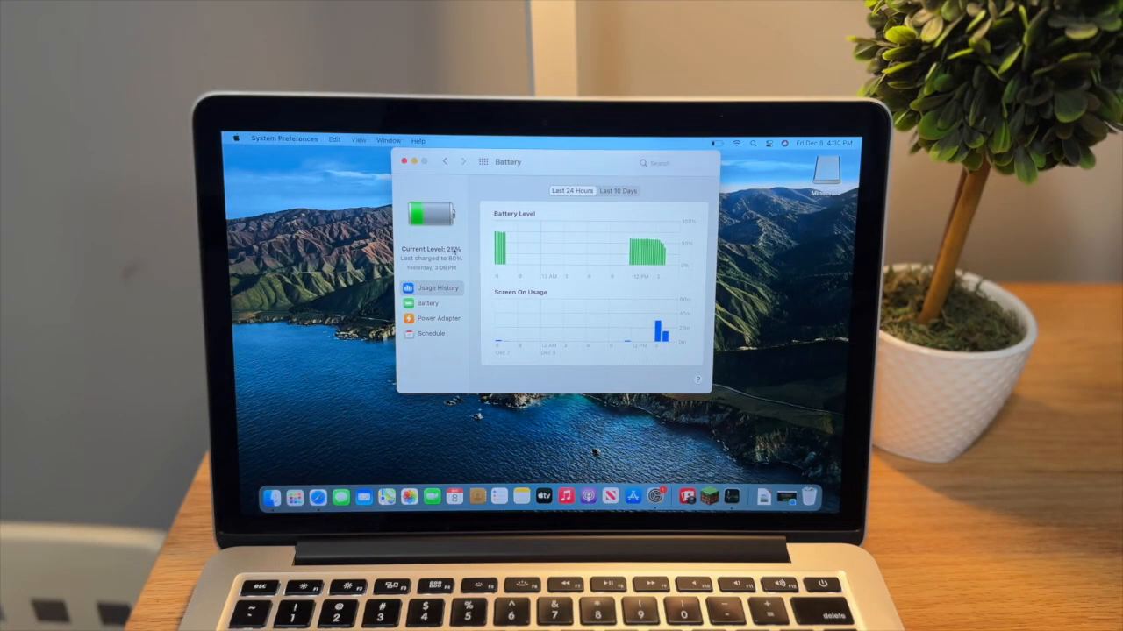